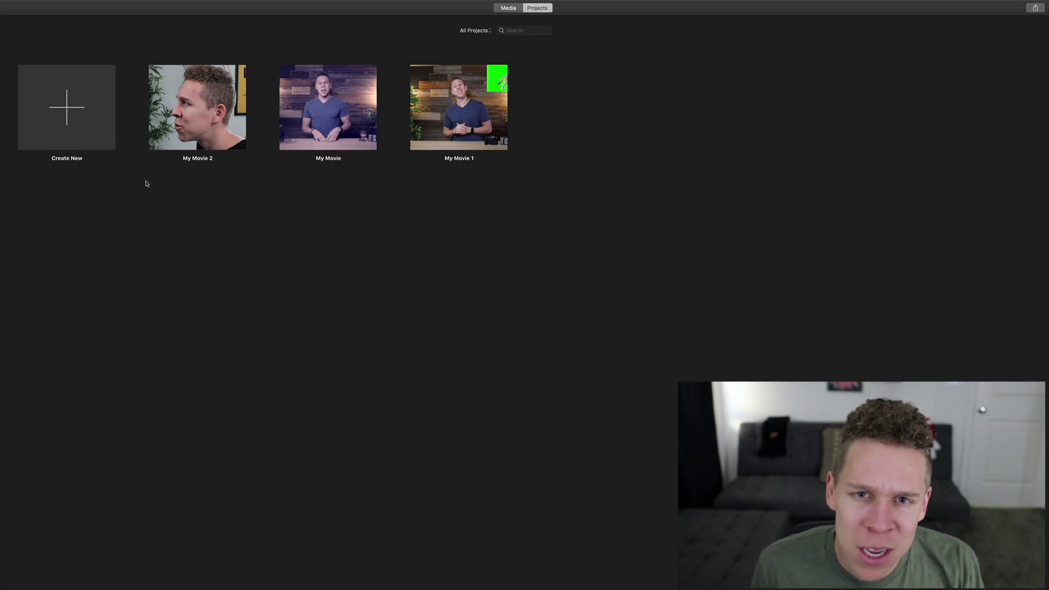
Step: Create a new App Preview project and accept the App Previews notice
{"action": "left_click", "coordinate": [134, 197]}
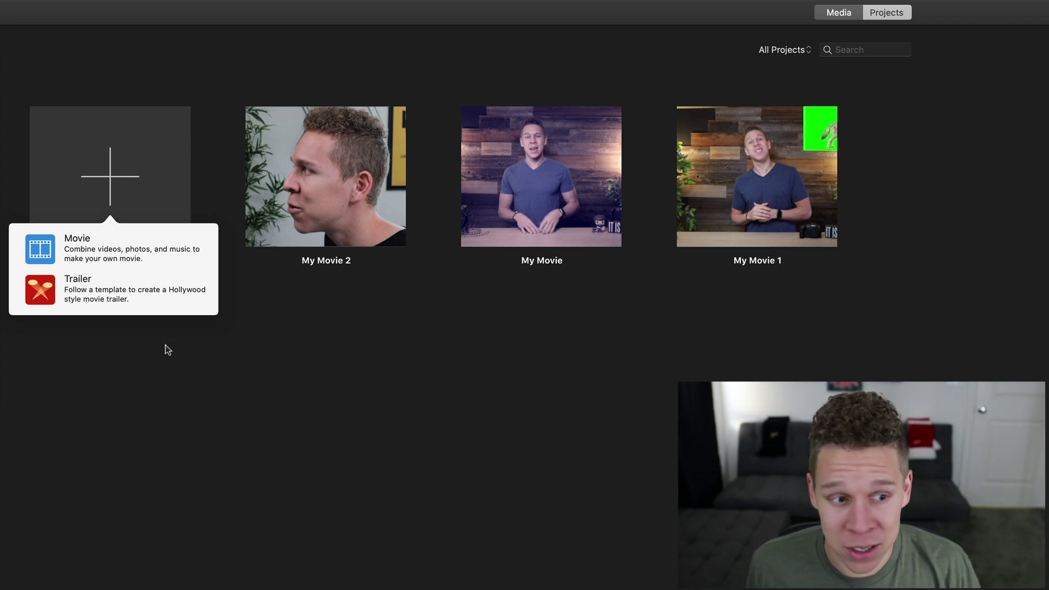
{"action": "left_click", "coordinate": [167, 350]}
{"action": "mouse_move", "coordinate": [135, 1]}
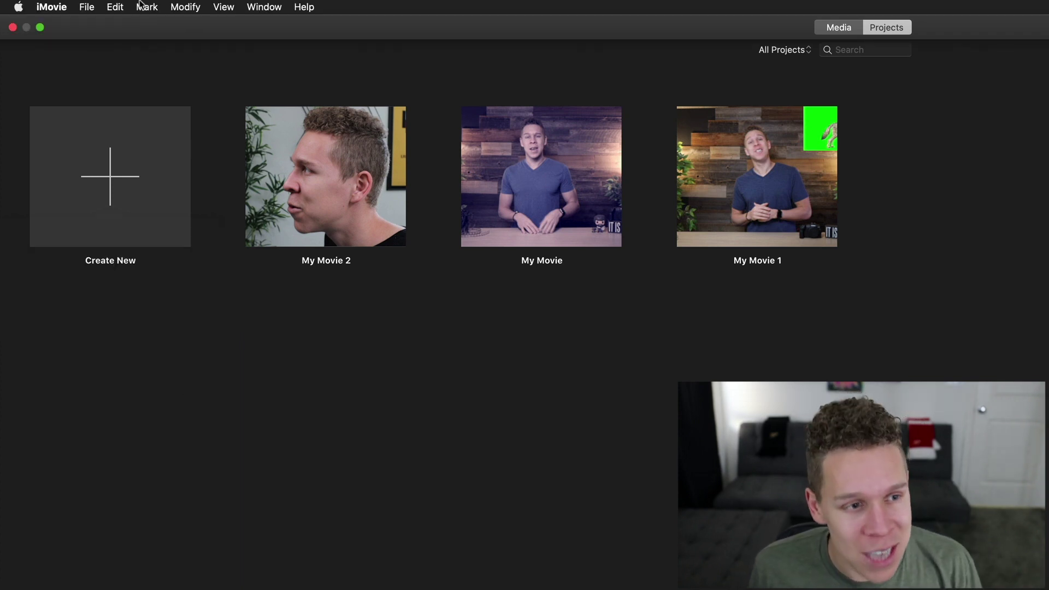
{"action": "left_click", "coordinate": [88, 7]}
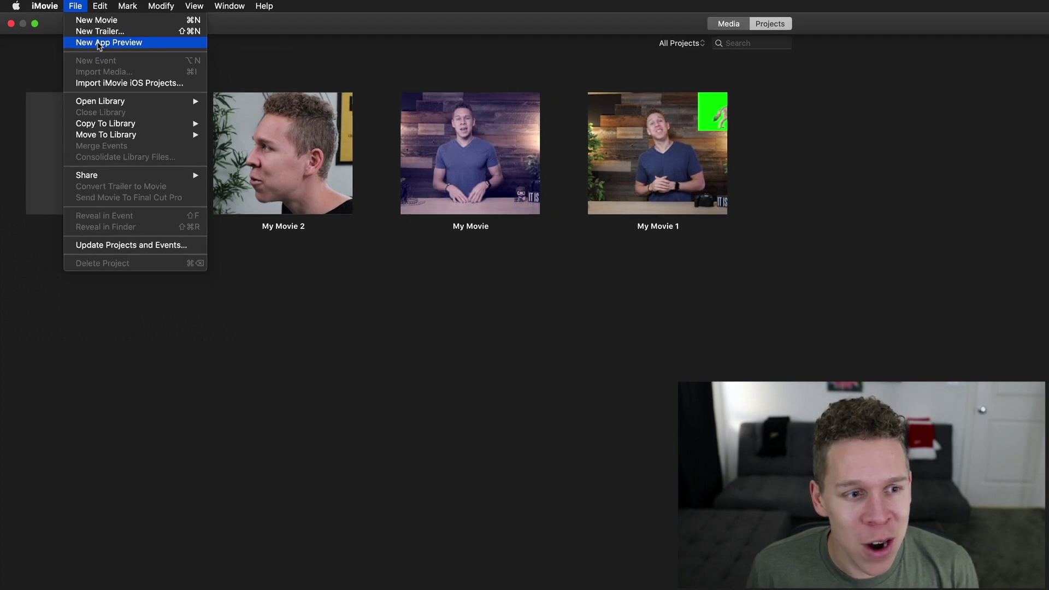
{"action": "left_click", "coordinate": [115, 49]}
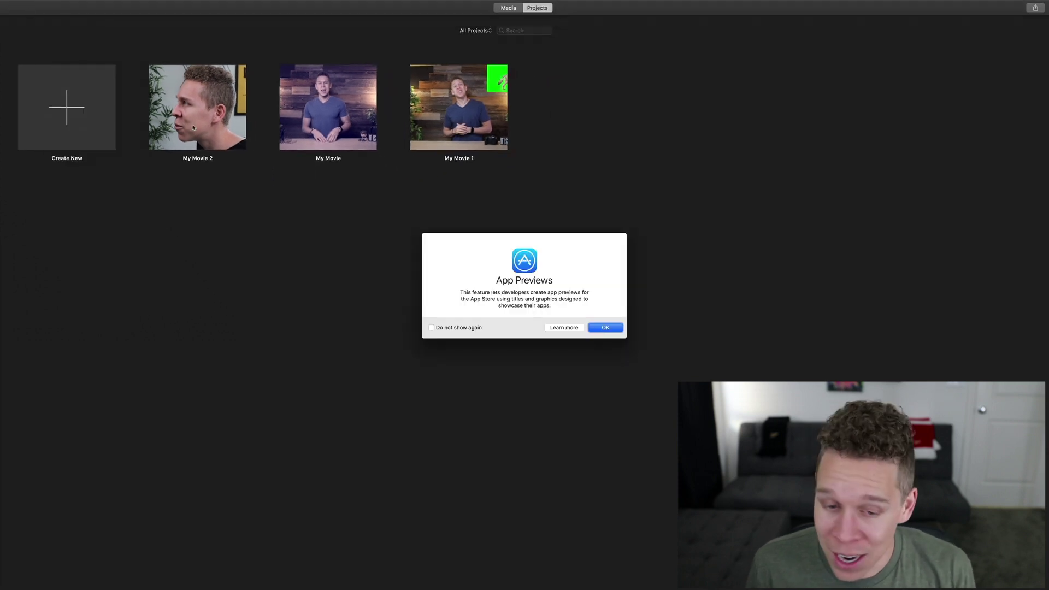
{"action": "left_click", "coordinate": [607, 328]}
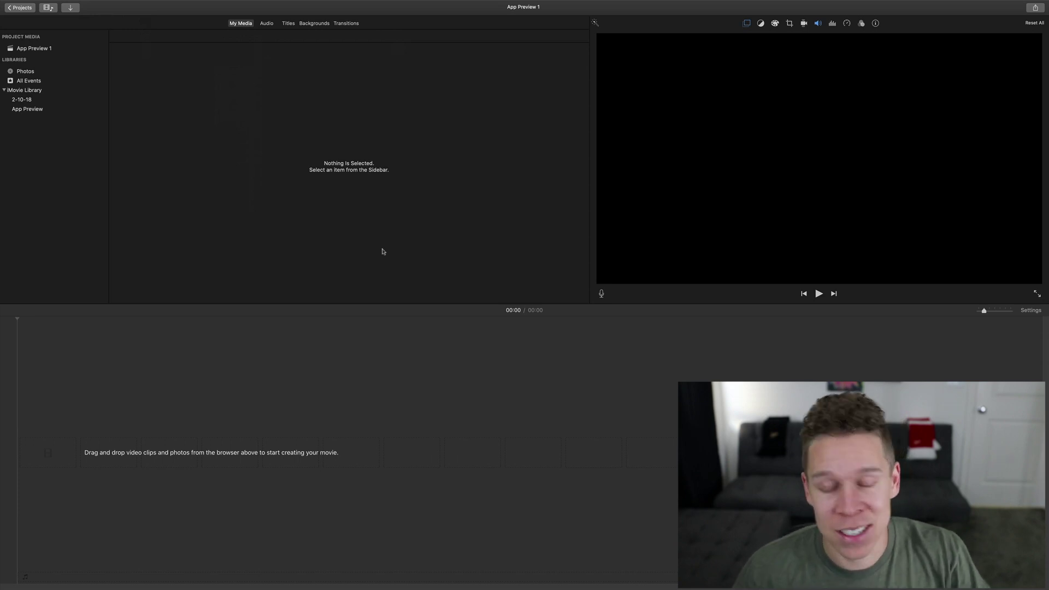
Step: Import the video "Backyard Self Portrait.mov" from the easystore drive into the project media
{"action": "left_click", "coordinate": [70, 8]}
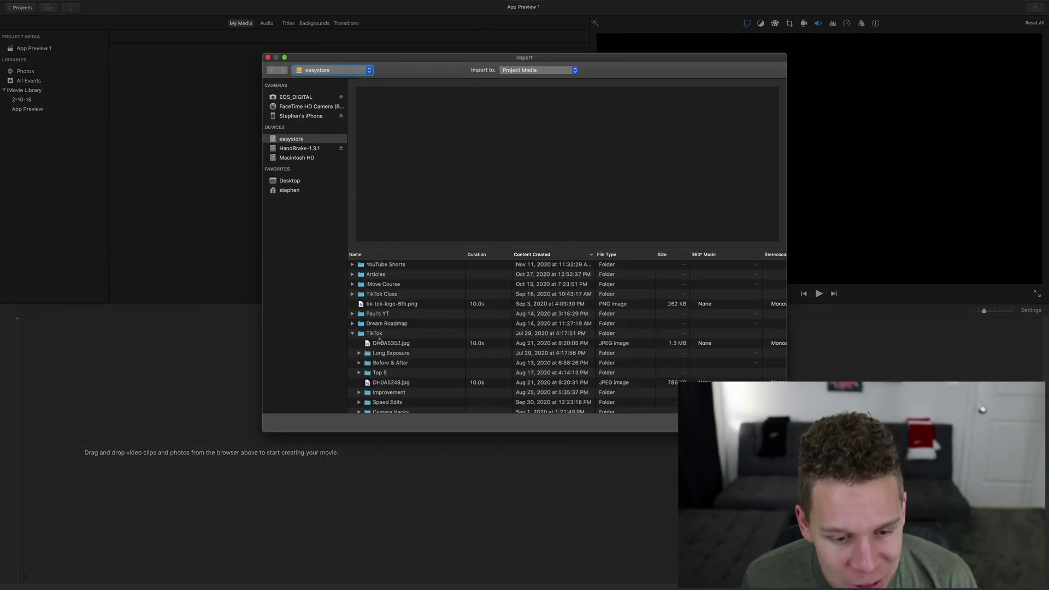
{"action": "scroll", "coordinate": [402, 367], "scroll_direction": "down", "scroll_amount": 5}
{"action": "scroll", "coordinate": [402, 364], "scroll_direction": "down", "scroll_amount": 7}
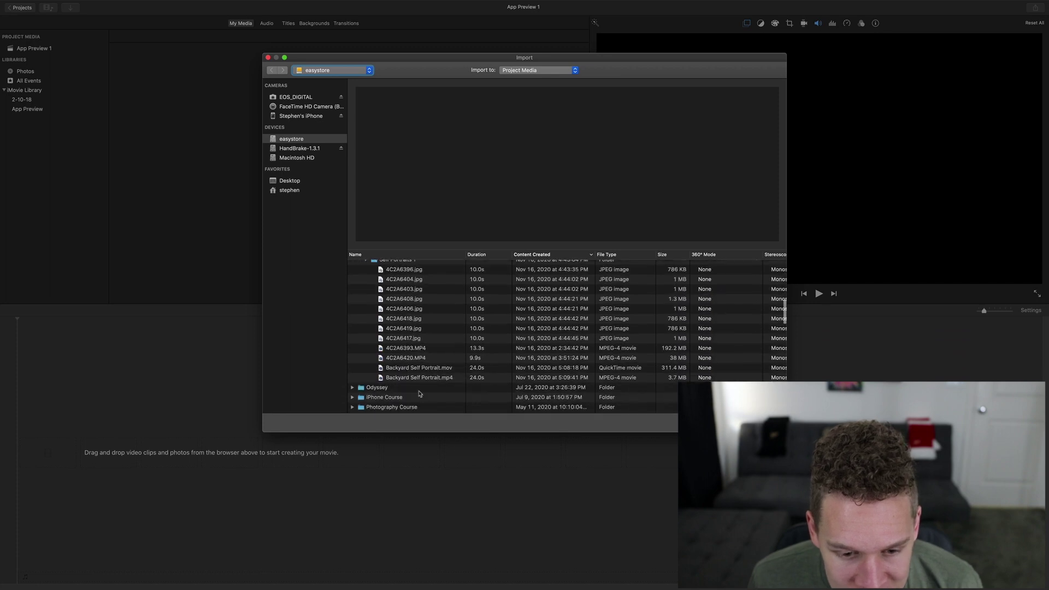
{"action": "left_click", "coordinate": [418, 370]}
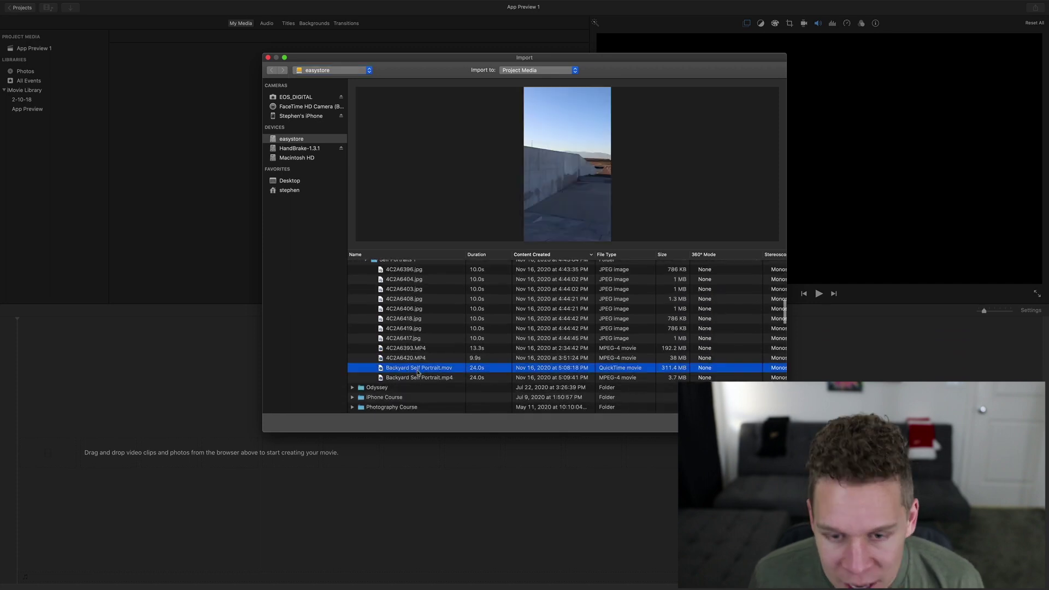
{"action": "left_click", "coordinate": [760, 423]}
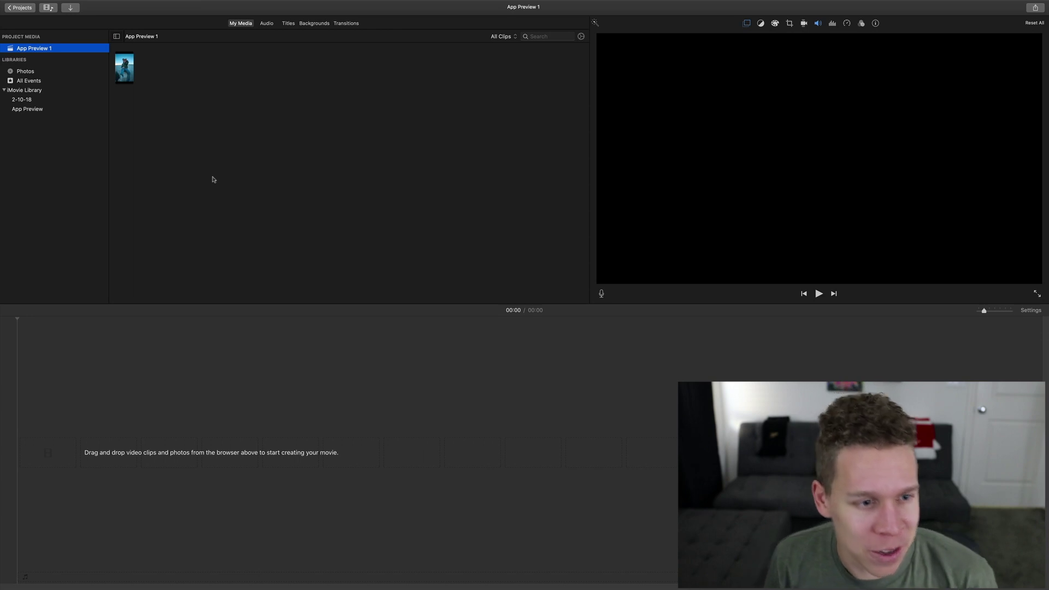
Step: Place the whole imported self-portrait clip at the start of the empty timeline
{"action": "left_click", "coordinate": [127, 66]}
{"action": "left_click_drag", "start_coordinate": [127, 66], "coordinate": [16, 461]}
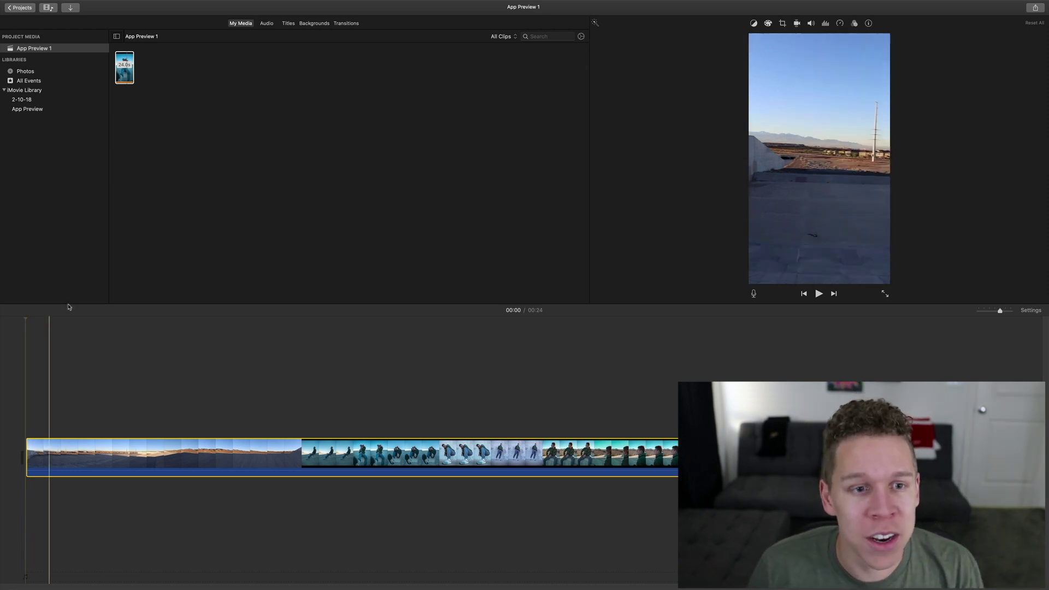
{"action": "left_click", "coordinate": [335, 47]}
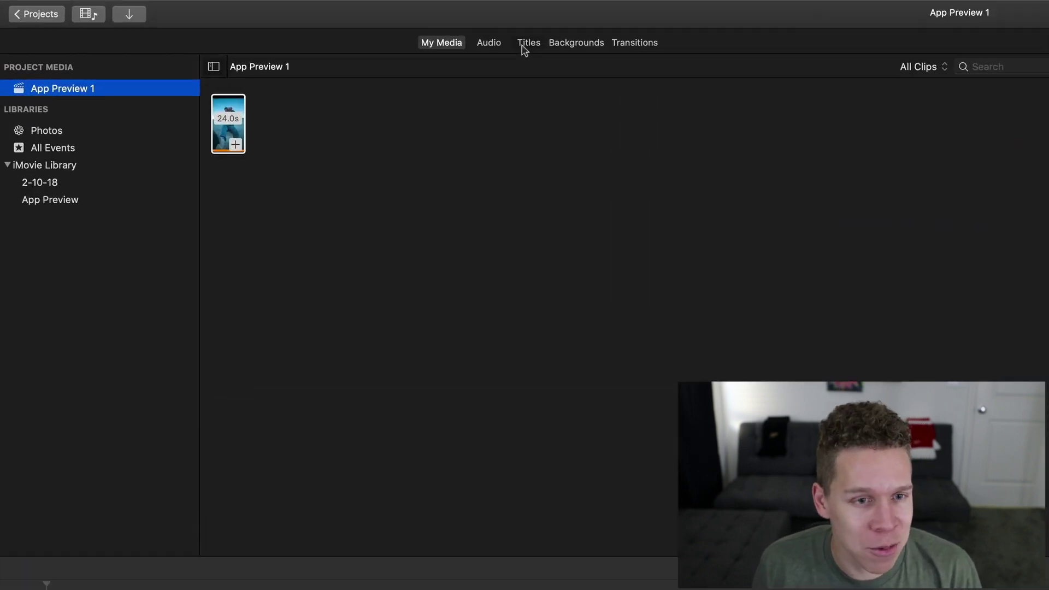
Step: Add the Scale Top title above the start of the clip and play it back from the beginning
{"action": "left_click", "coordinate": [526, 44]}
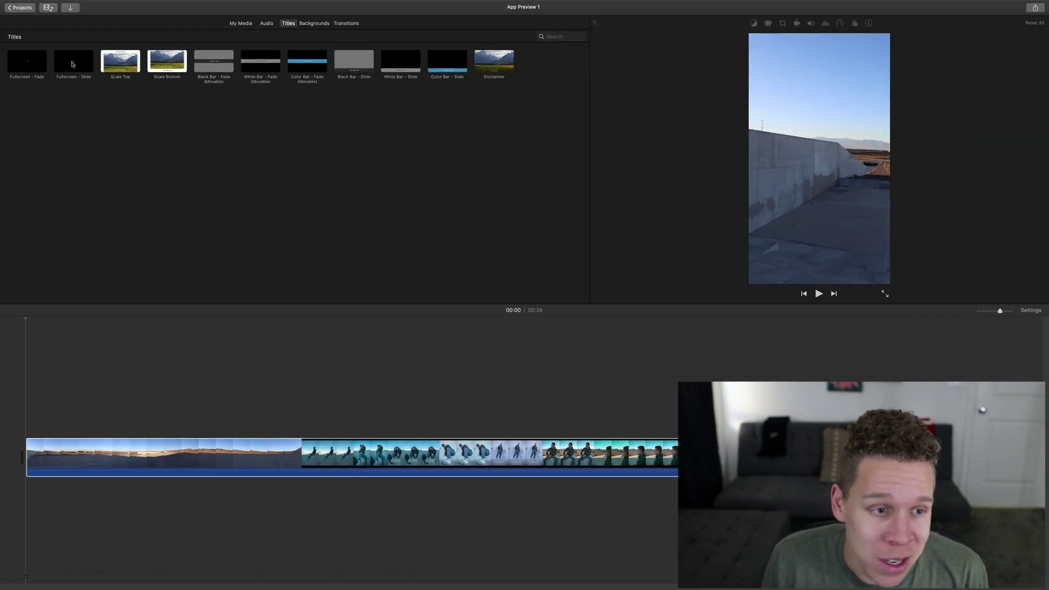
{"action": "left_click_drag", "start_coordinate": [130, 62], "coordinate": [38, 426]}
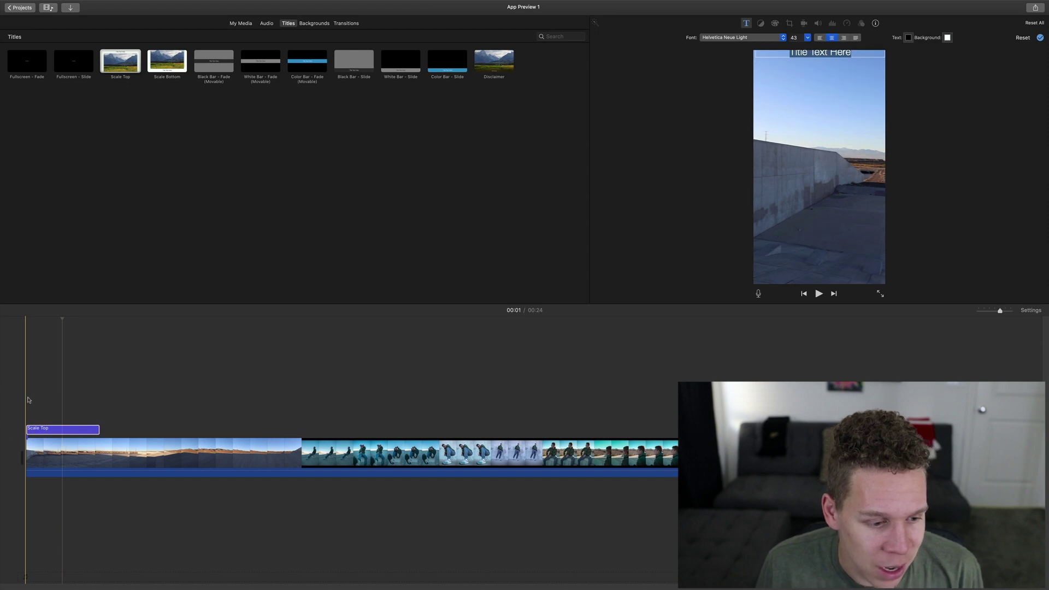
{"action": "key", "text": "space"}
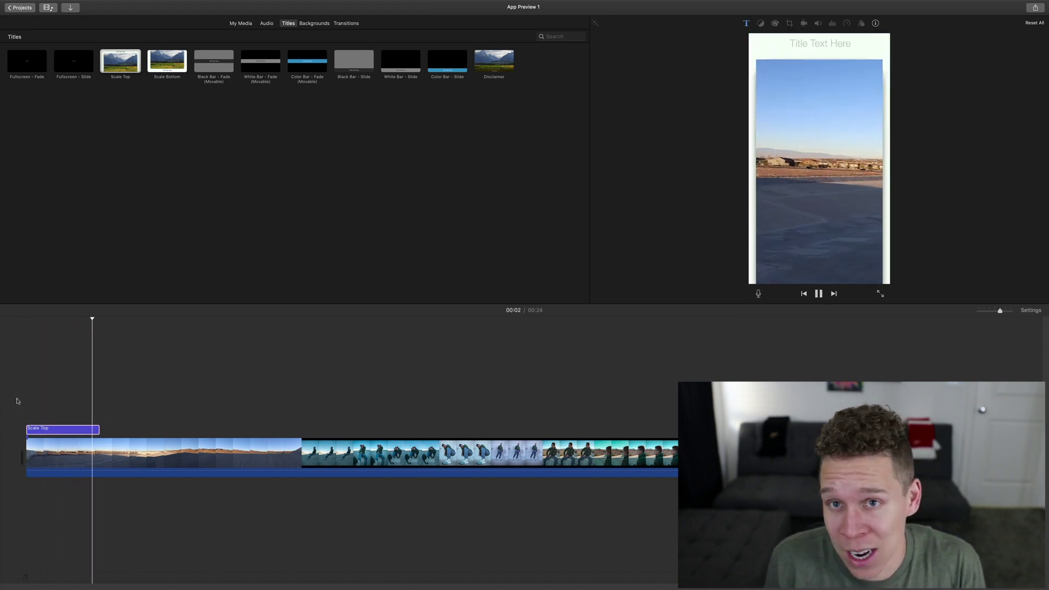
{"action": "key", "text": "space"}
{"action": "left_click", "coordinate": [19, 402]}
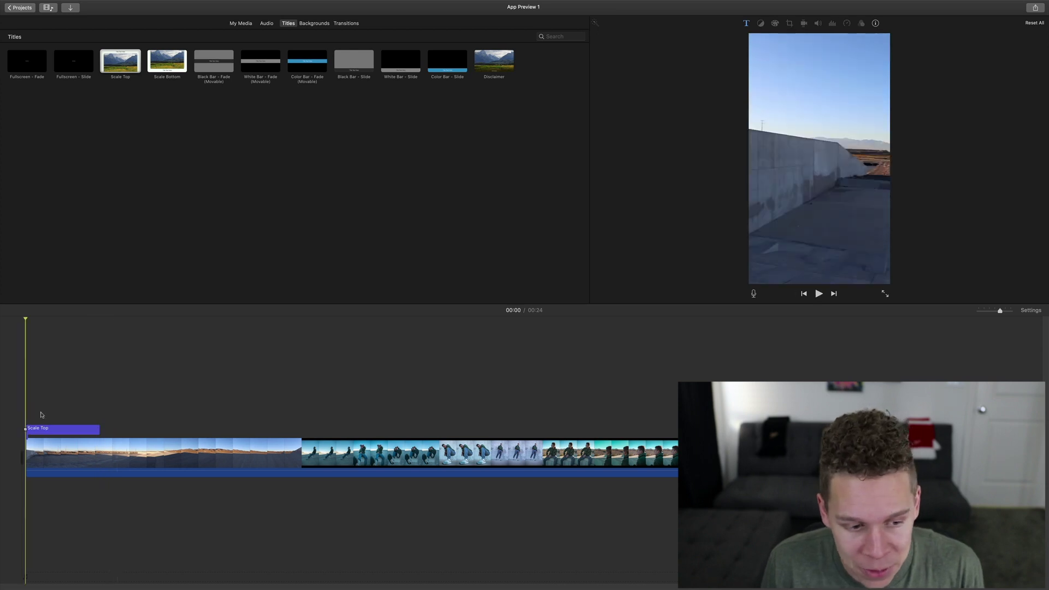
Step: Change the Scale Top title's text to "Add Title" and its font to DIN Condensed Bold
{"action": "left_click", "coordinate": [56, 430]}
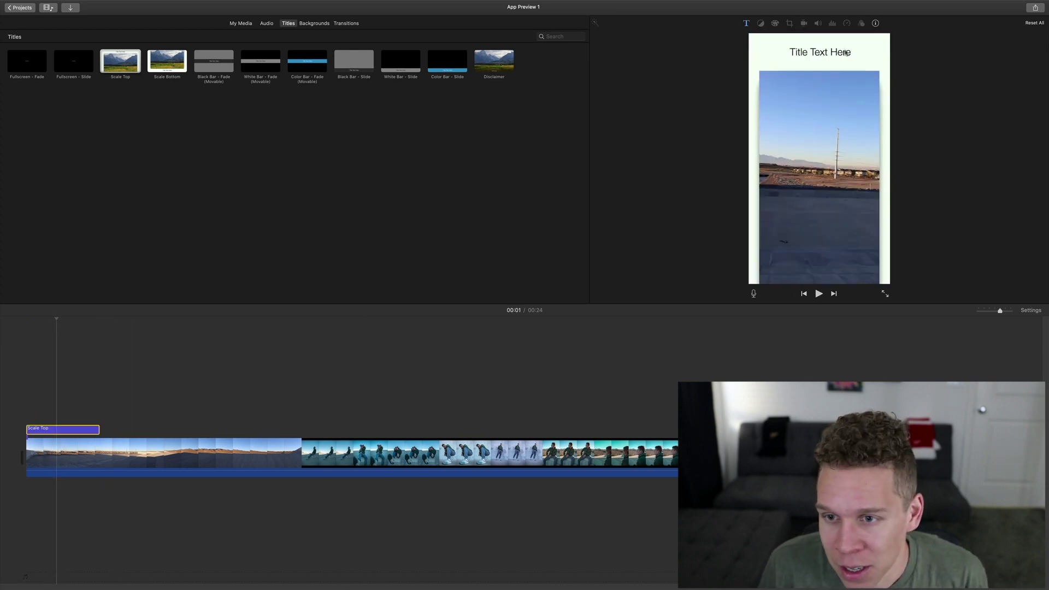
{"action": "double_click", "coordinate": [814, 52]}
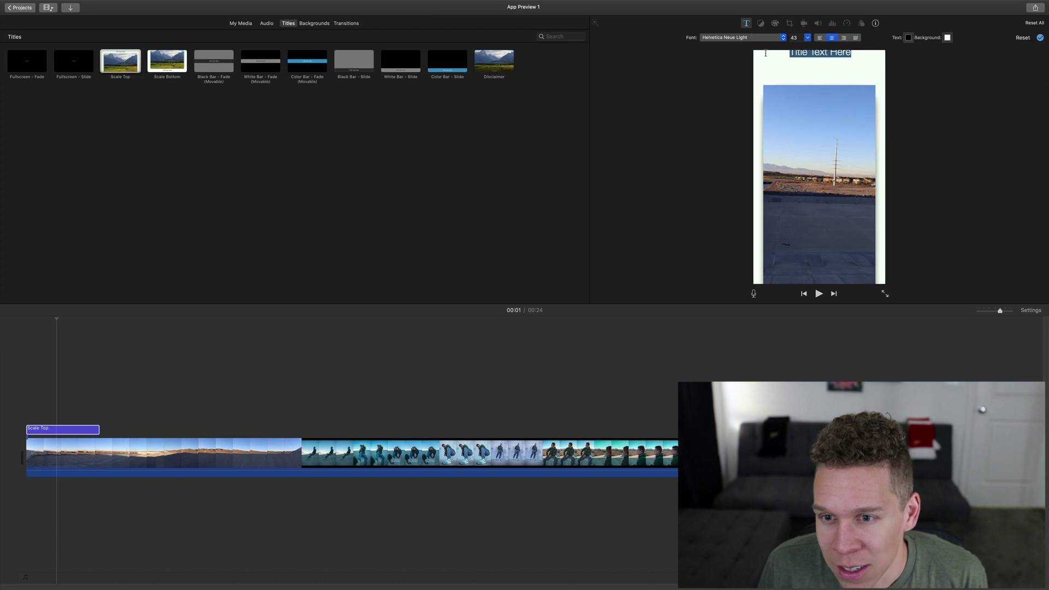
{"action": "type", "text": "Add Title"}
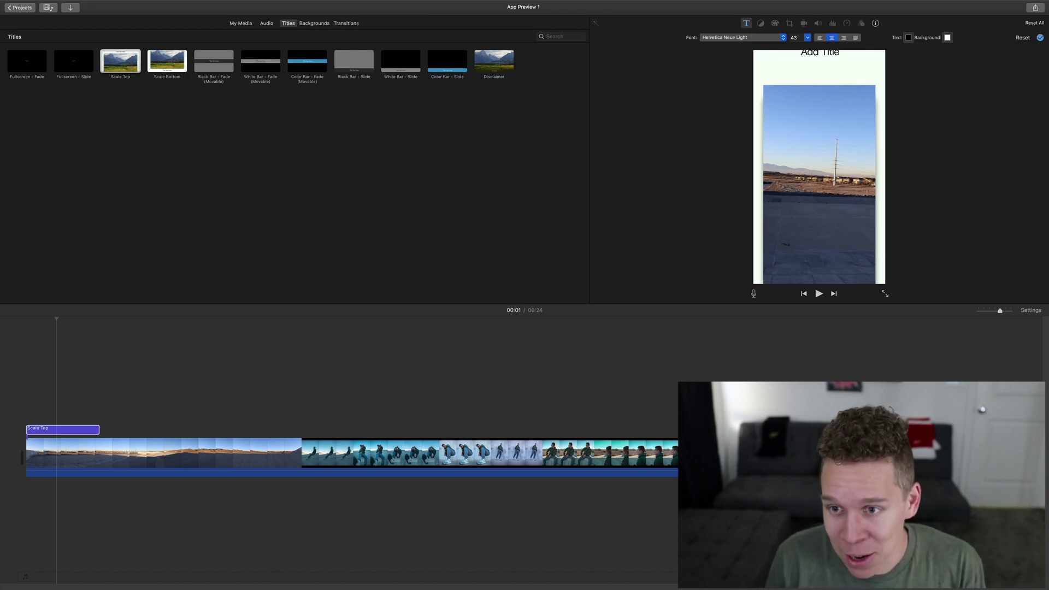
{"action": "left_click", "coordinate": [762, 38]}
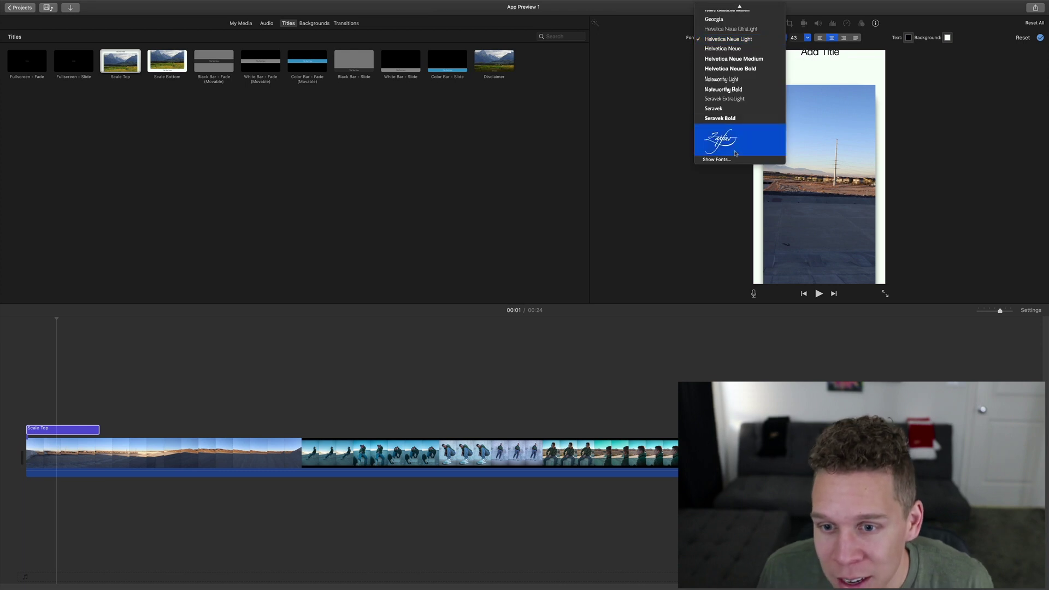
{"action": "scroll", "coordinate": [727, 68], "scroll_direction": "up", "scroll_amount": 3}
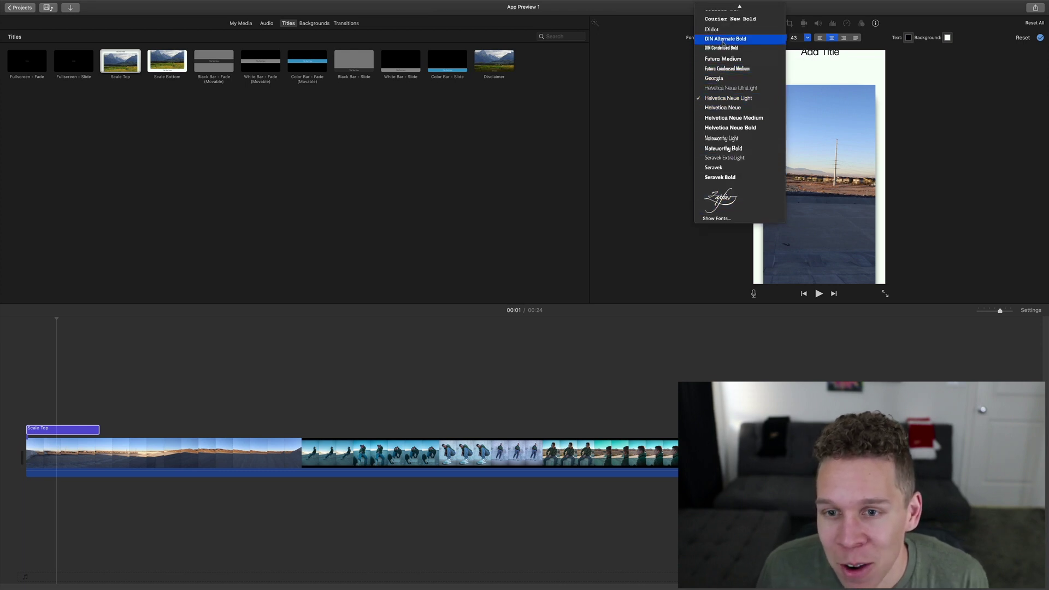
{"action": "left_click", "coordinate": [722, 47]}
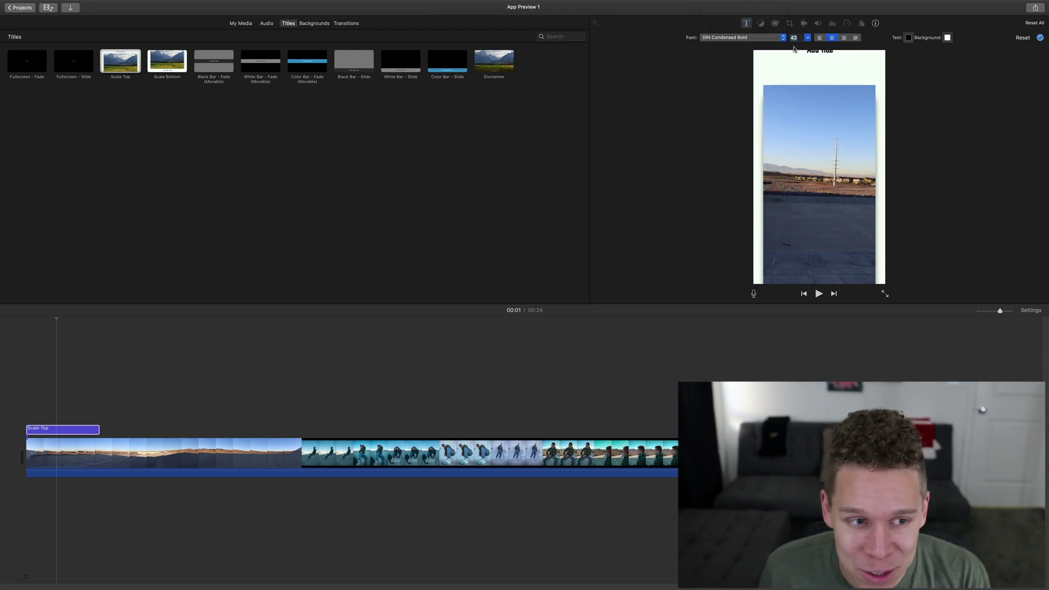
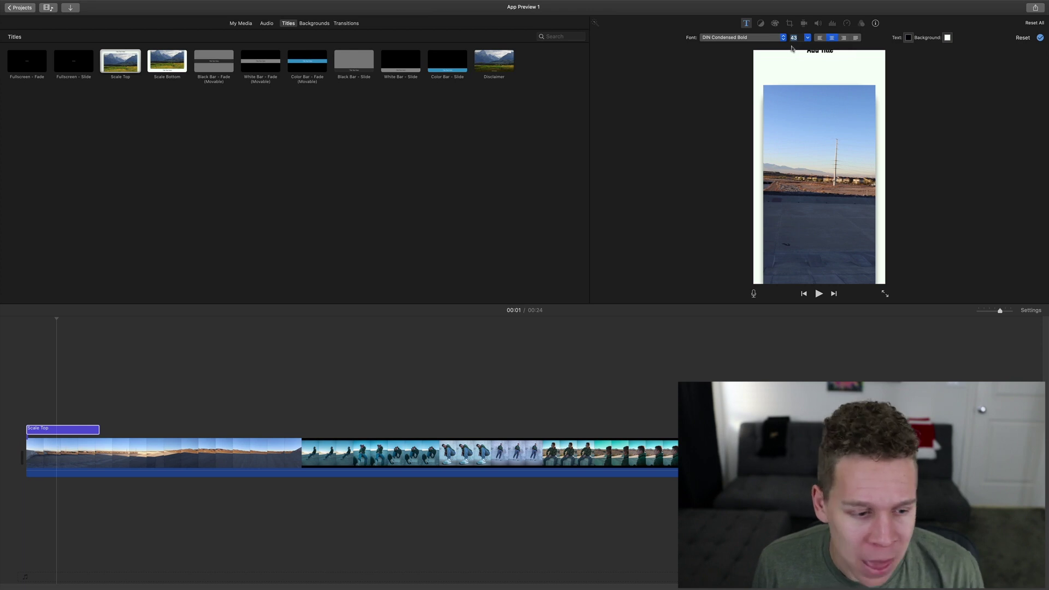
Step: Delete the Scale Top title from the timeline and return the playhead to the start
{"action": "left_click", "coordinate": [83, 430]}
{"action": "key", "text": "BackSpace"}
{"action": "key", "text": "BackSpace"}
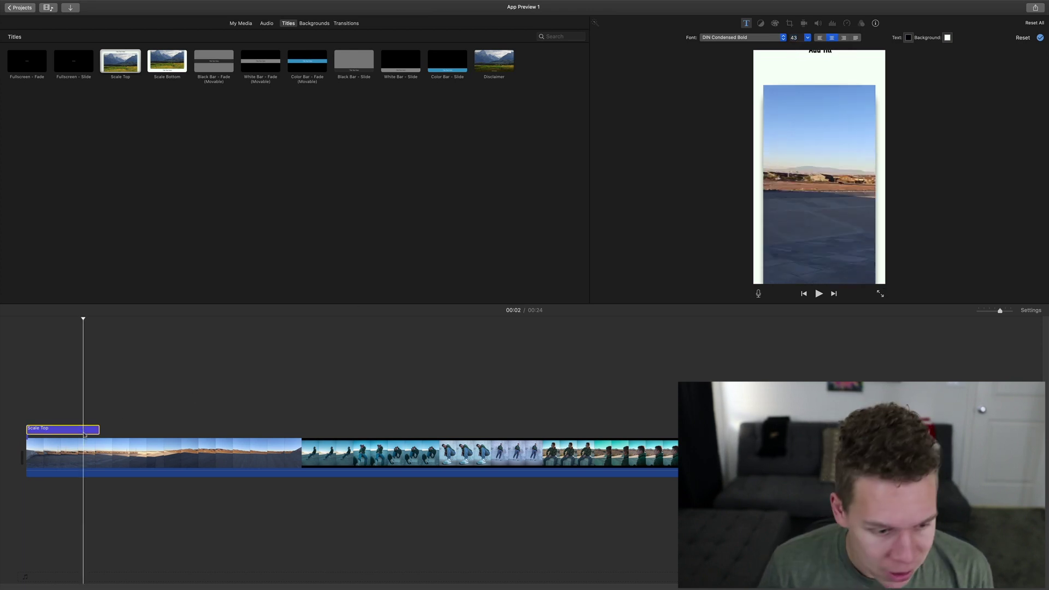
{"action": "key", "text": "BackSpace"}
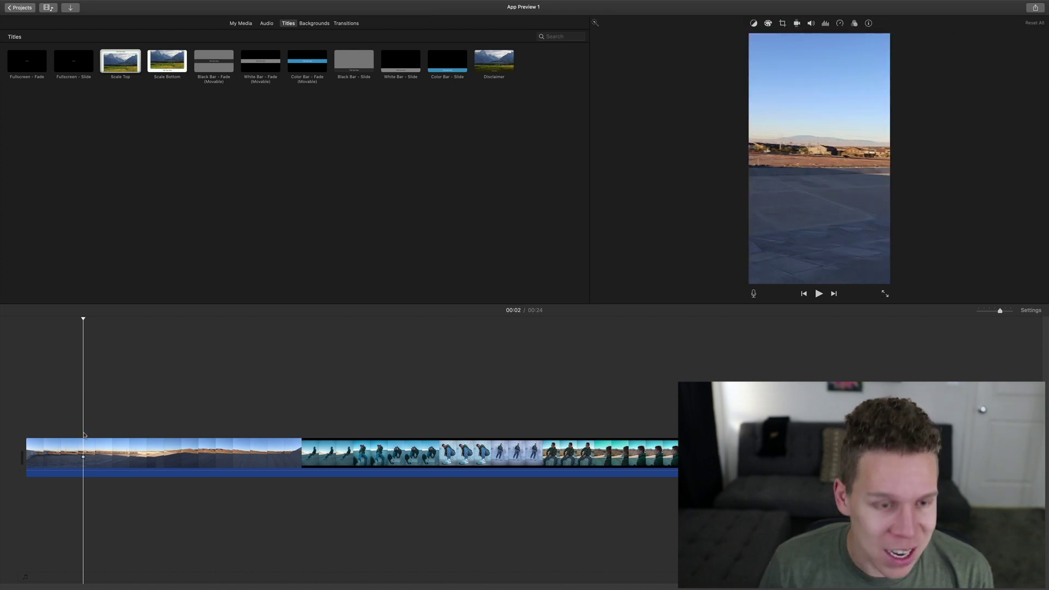
{"action": "left_click", "coordinate": [14, 412]}
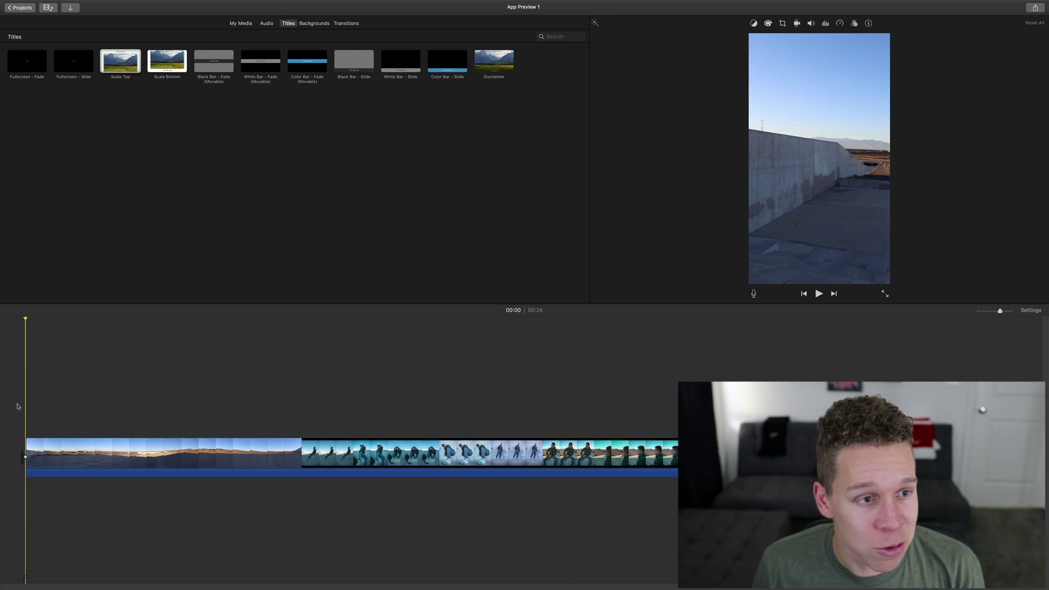
Step: Leave the App Preview project and open the existing project "My Movie"
{"action": "left_click", "coordinate": [19, 8]}
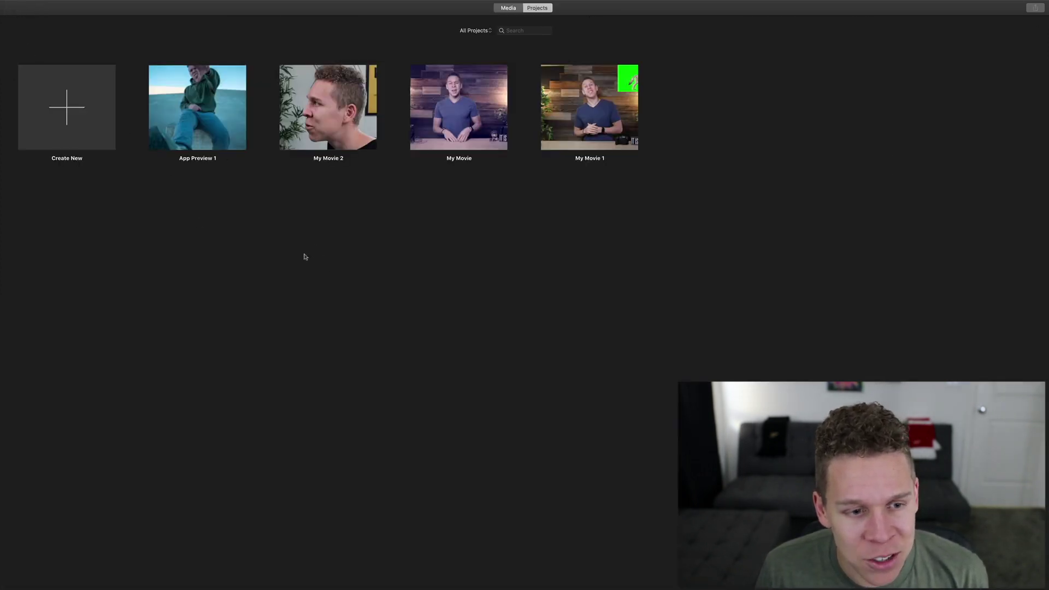
{"action": "mouse_move", "coordinate": [213, 167]}
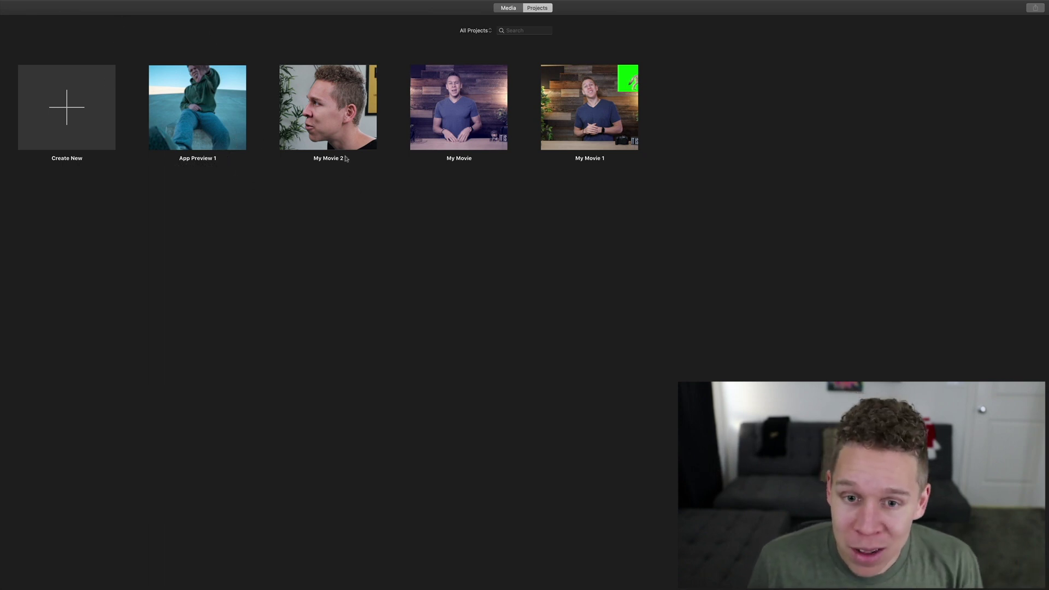
{"action": "mouse_move", "coordinate": [441, 143]}
{"action": "mouse_move", "coordinate": [597, 96]}
{"action": "mouse_move", "coordinate": [493, 132]}
{"action": "left_click", "coordinate": [489, 108]}
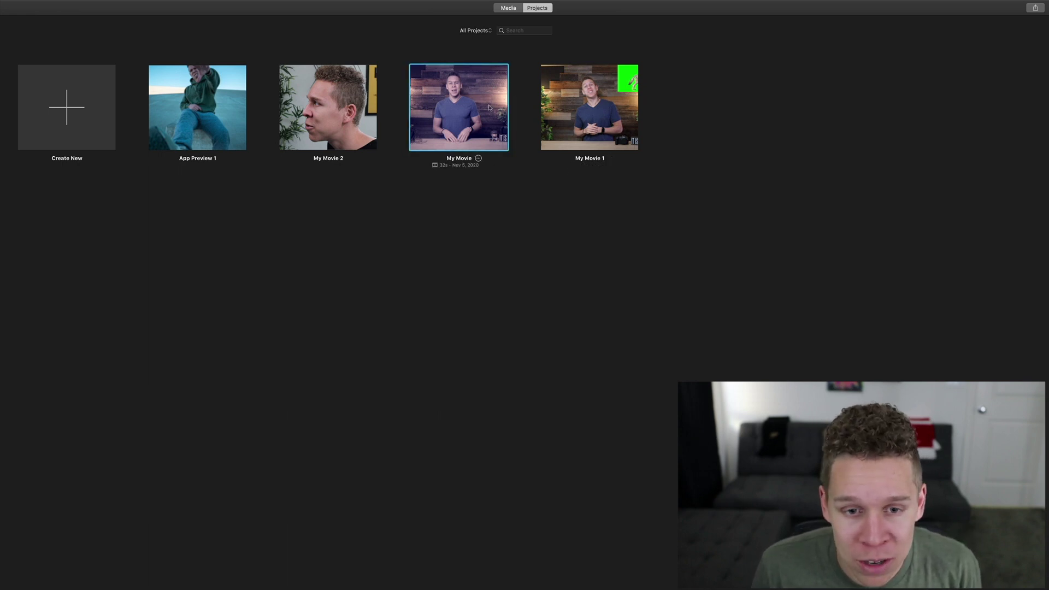
{"action": "double_click", "coordinate": [489, 107]}
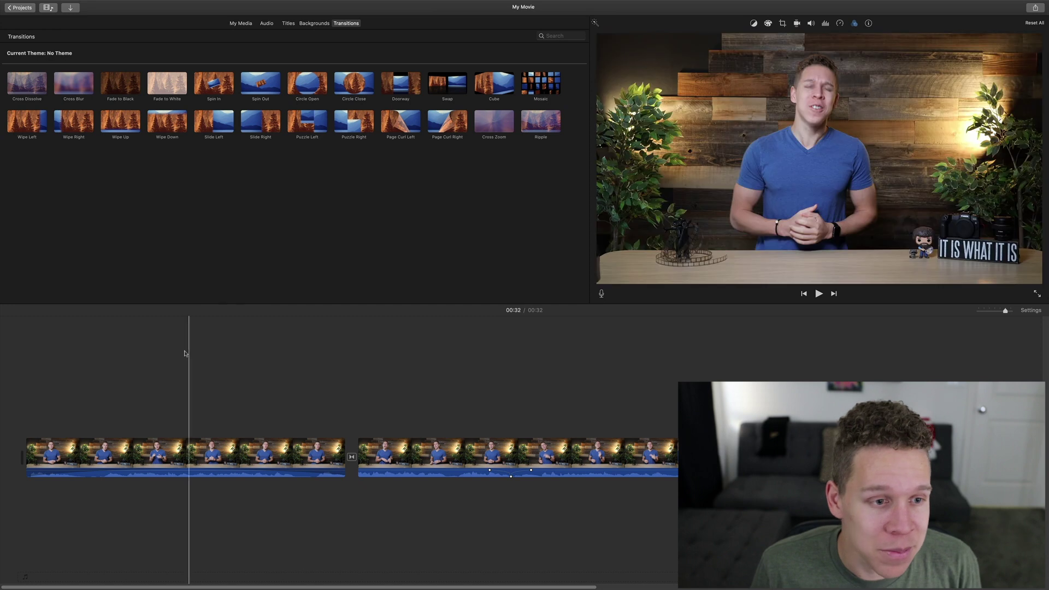
Step: Add the Pixie Dust title above the start of the first clip and play it back
{"action": "left_click", "coordinate": [289, 24]}
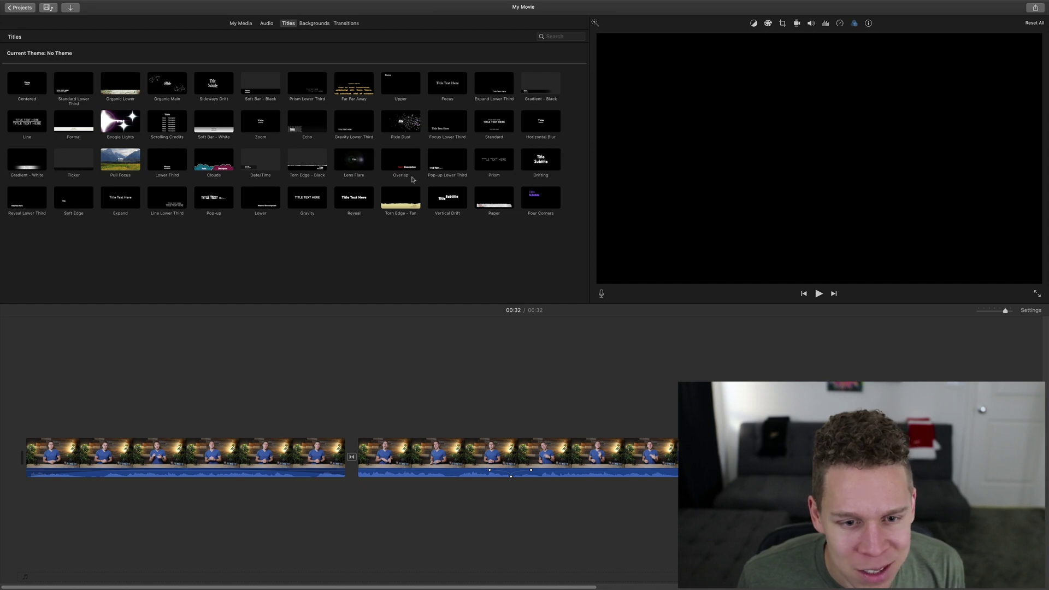
{"action": "left_click", "coordinate": [410, 127]}
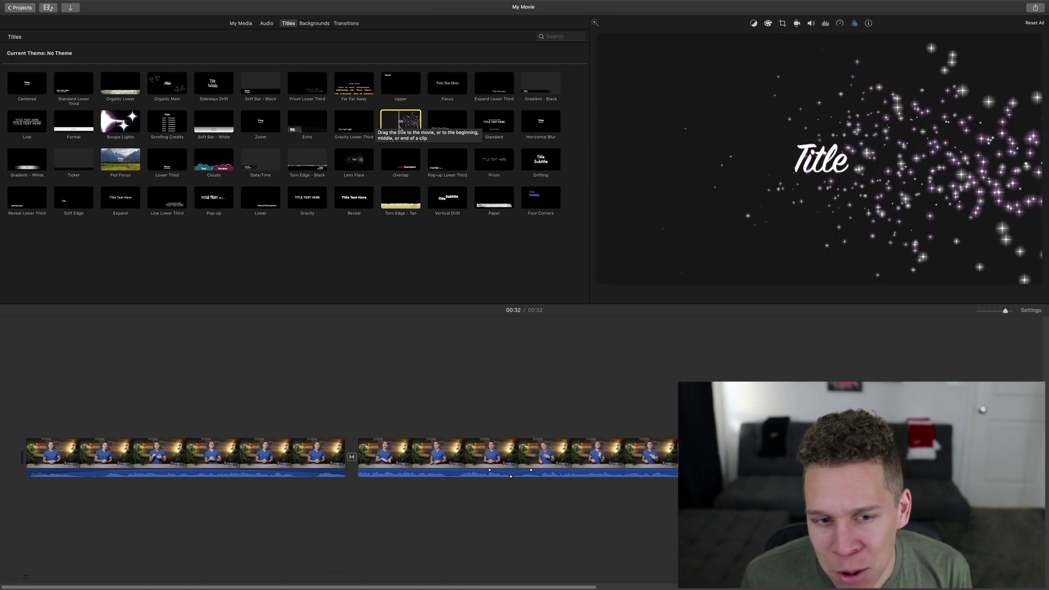
{"action": "left_click_drag", "start_coordinate": [394, 127], "coordinate": [9, 407]}
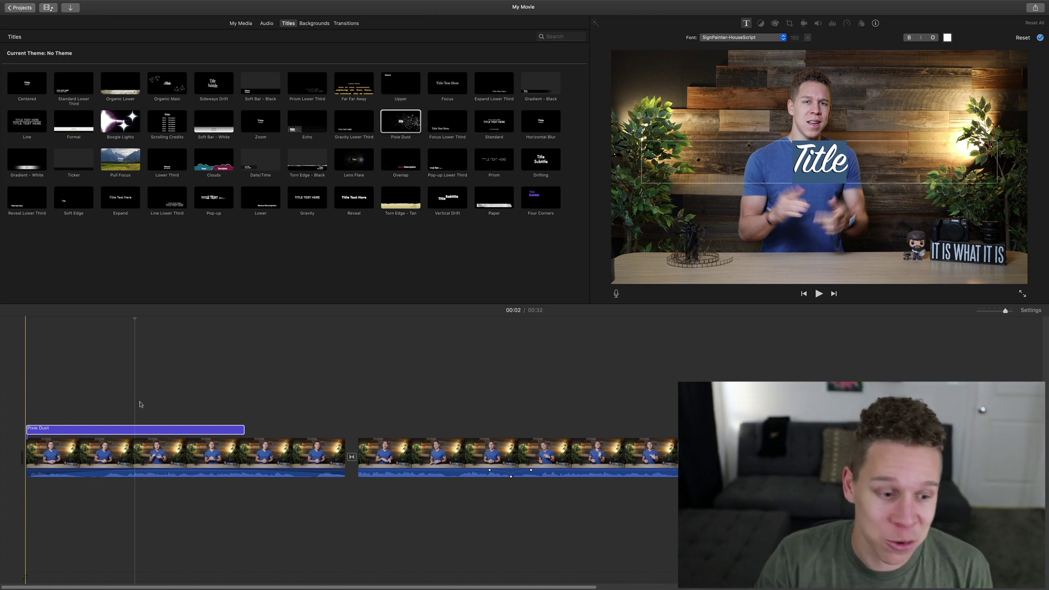
{"action": "key", "text": "space"}
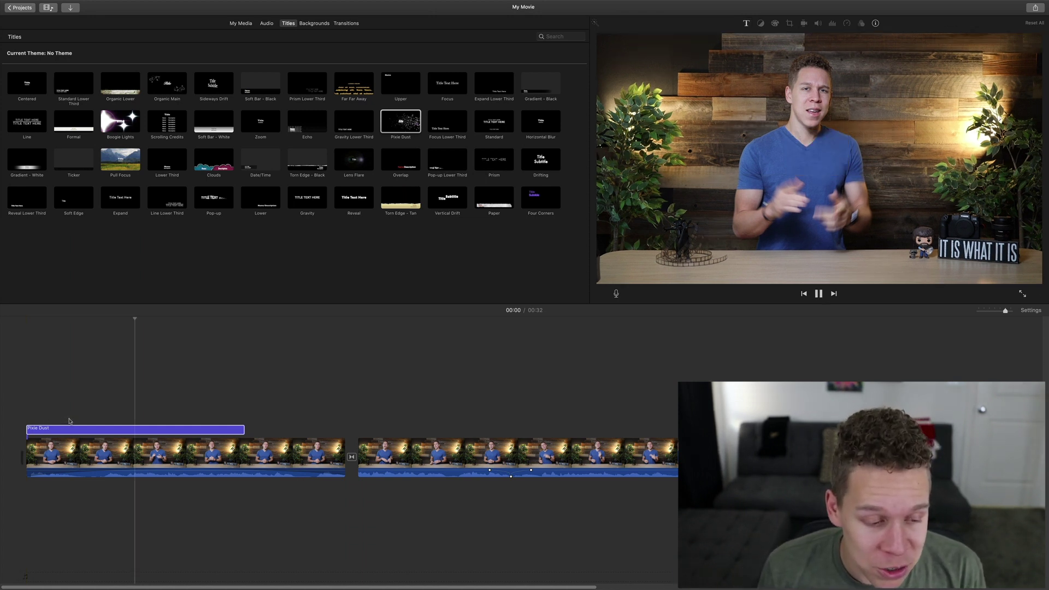
{"action": "key", "text": "space"}
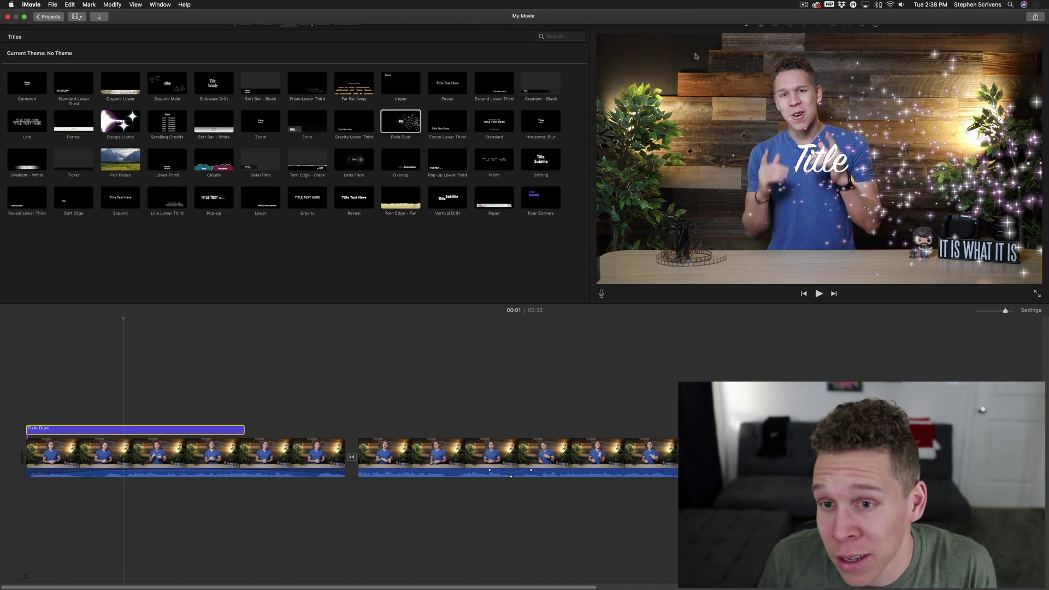
Step: Change the Pixie Dust title's text to "Vertical Video" and check it in the preview
{"action": "left_click", "coordinate": [746, 23]}
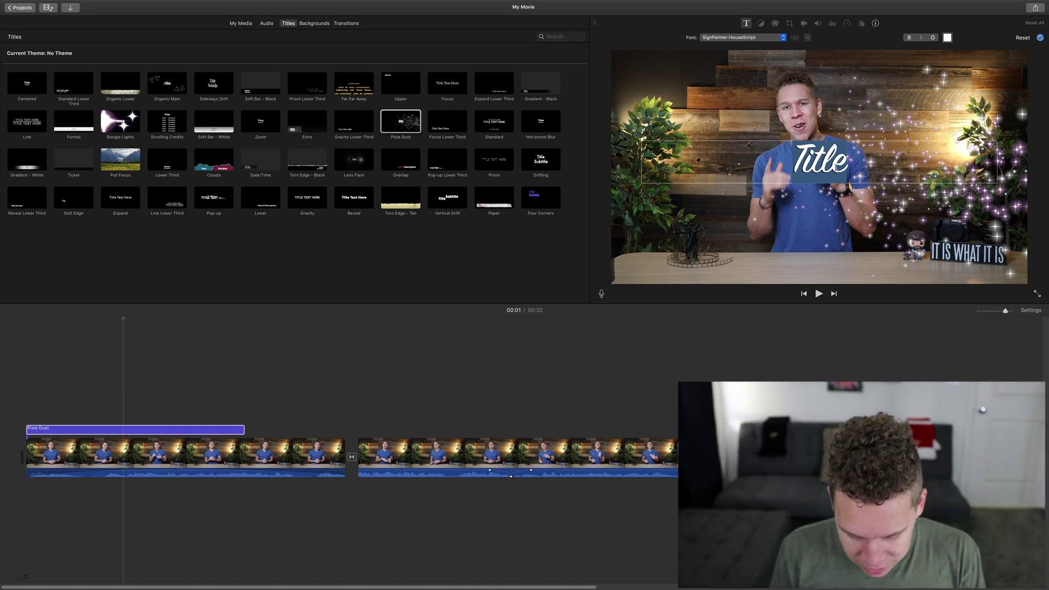
{"action": "type", "text": "Vertical"}
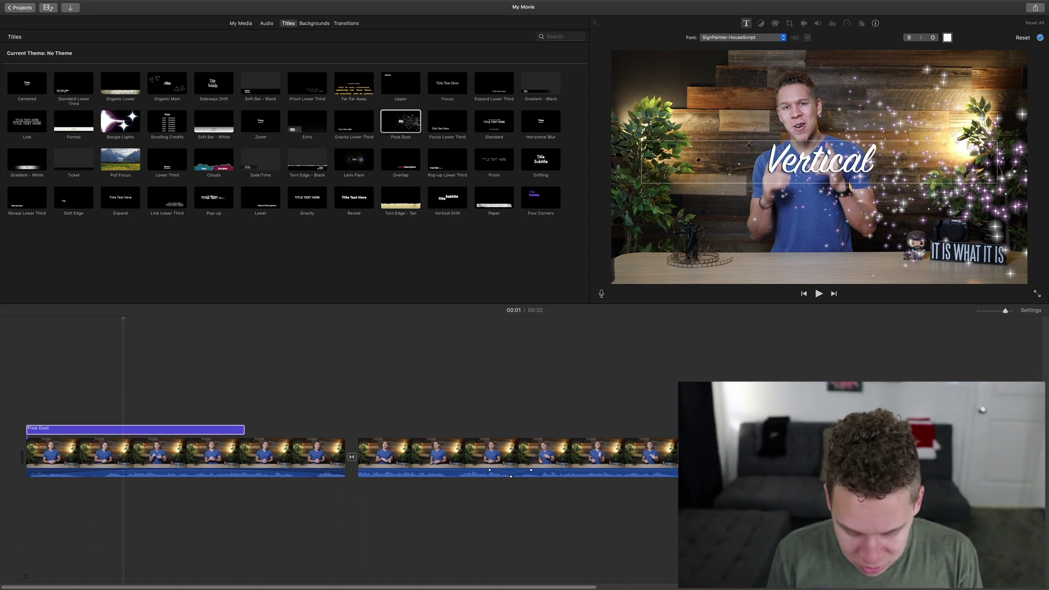
{"action": "type", "text": " Video"}
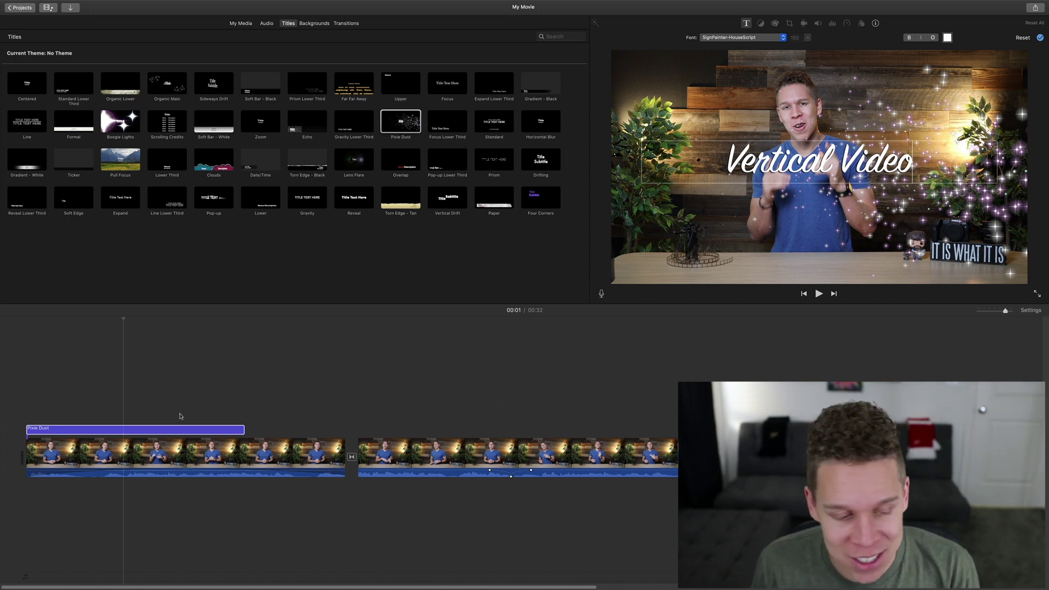
{"action": "left_click", "coordinate": [82, 430]}
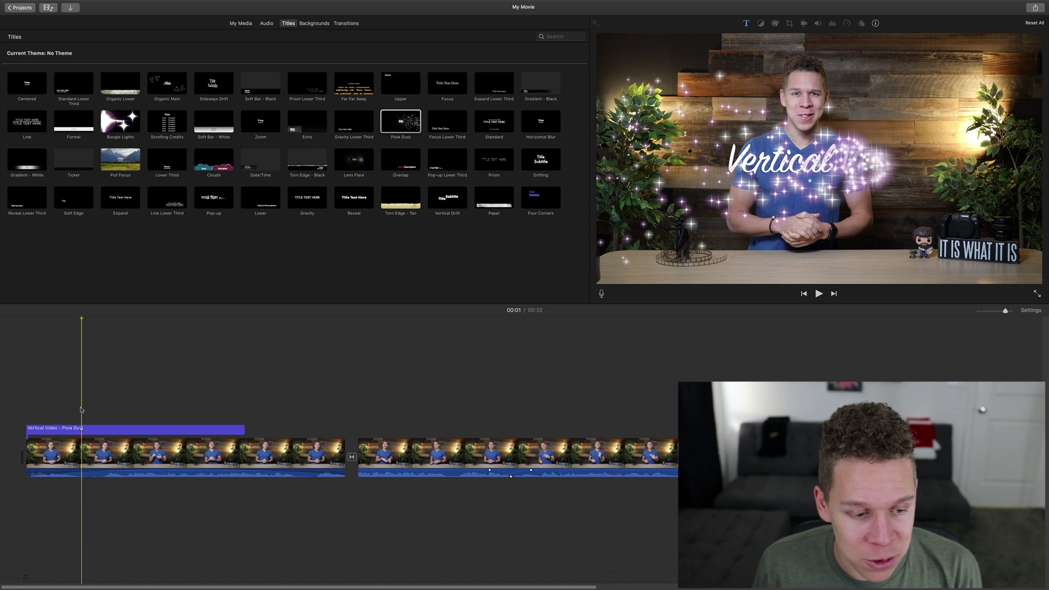
Step: Copy the Vertical Video title from the timeline and open the project "App Preview 1"
{"action": "left_click", "coordinate": [117, 429]}
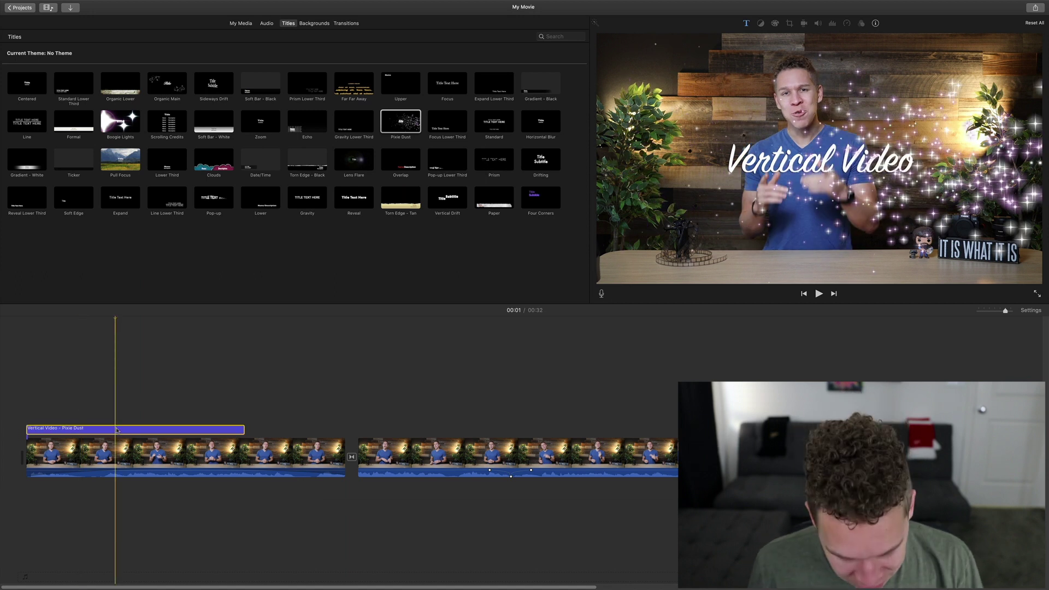
{"action": "right_click", "coordinate": [124, 429]}
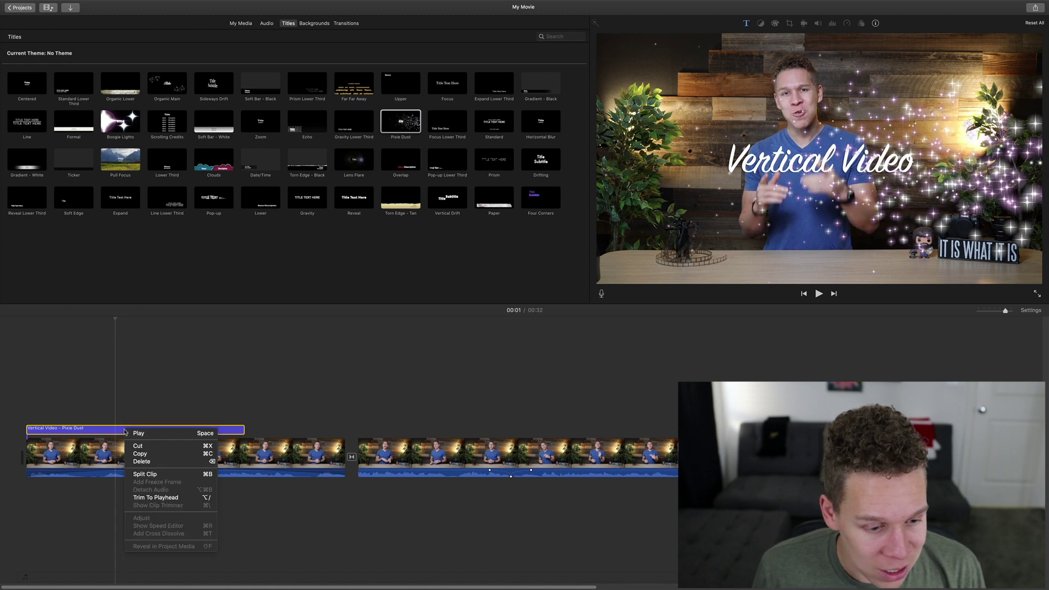
{"action": "left_click", "coordinate": [140, 454]}
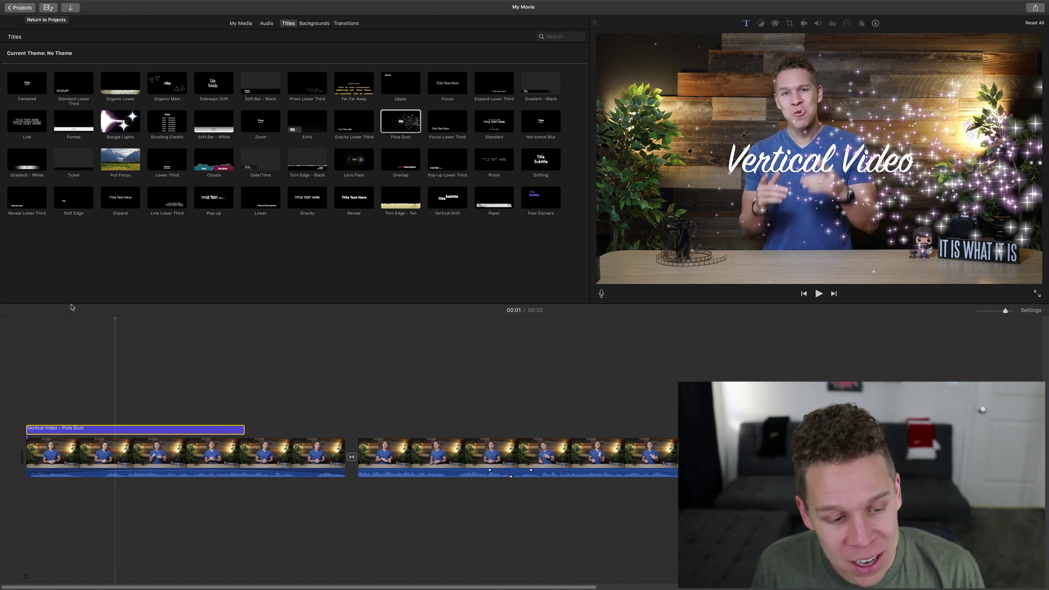
{"action": "left_click", "coordinate": [32, 9]}
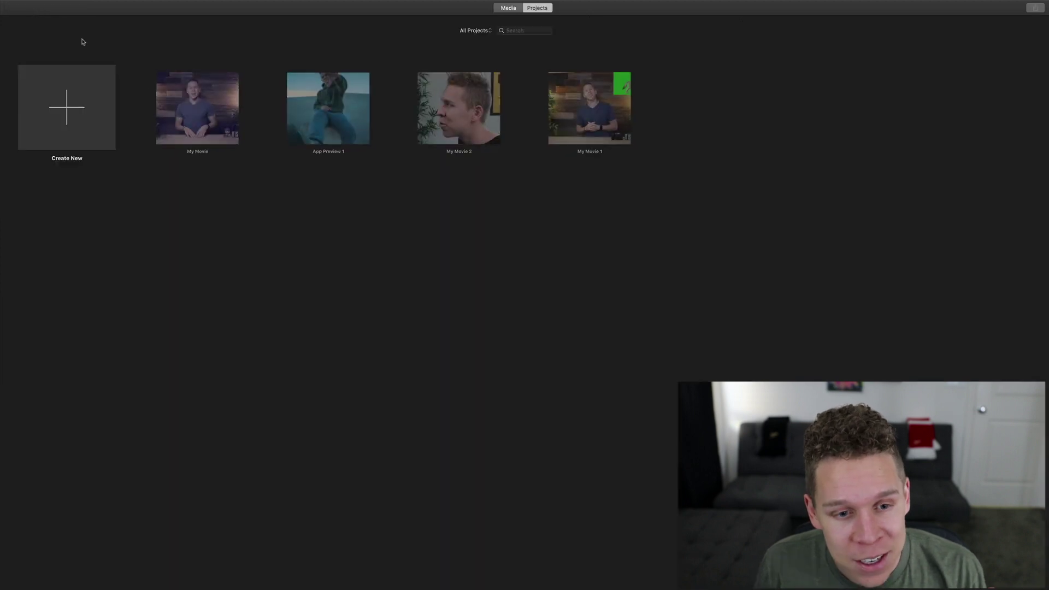
{"action": "double_click", "coordinate": [312, 122]}
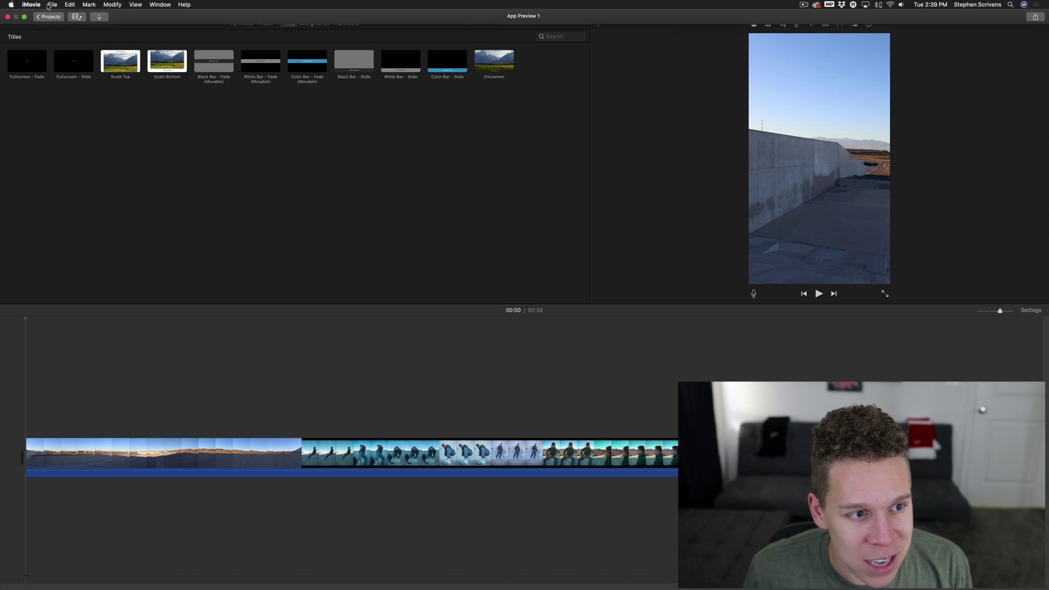
Step: Paste the copied title above the start of the first clip and play it back from the beginning
{"action": "left_click", "coordinate": [54, 5]}
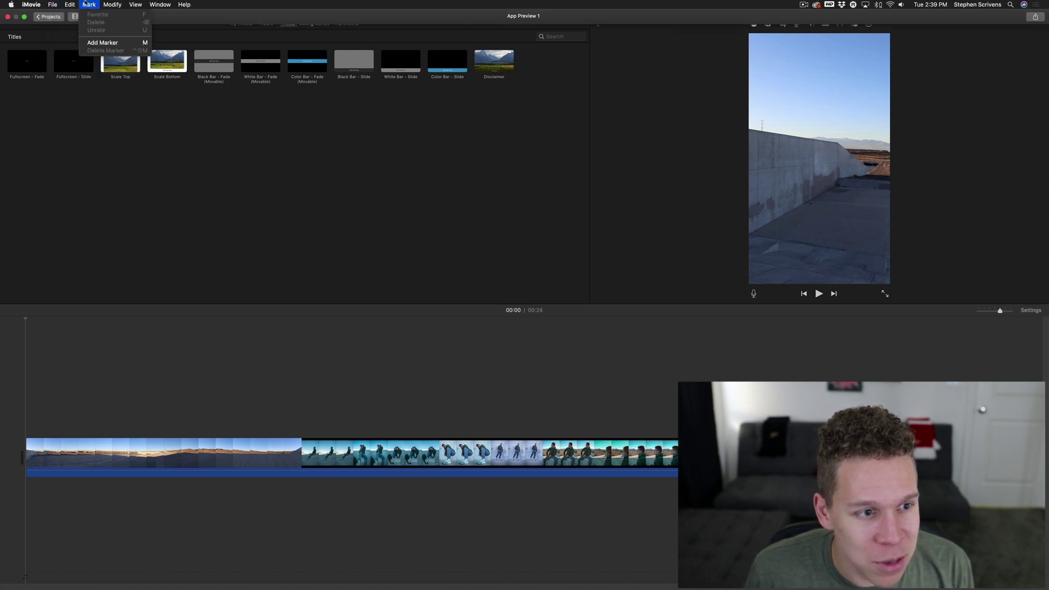
{"action": "mouse_move", "coordinate": [70, 4]}
{"action": "left_click", "coordinate": [76, 51]}
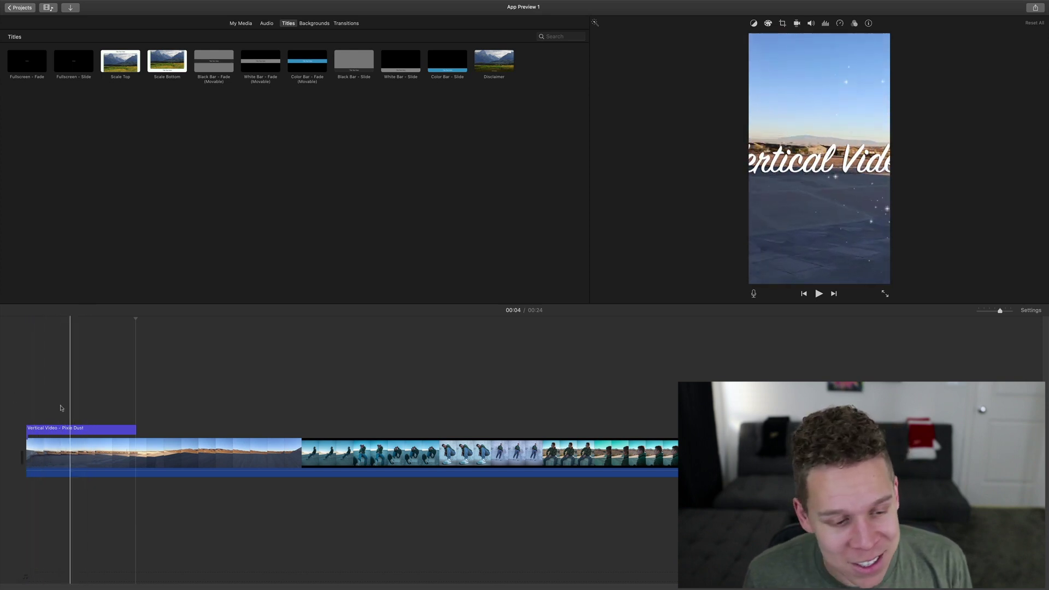
{"action": "left_click", "coordinate": [18, 399]}
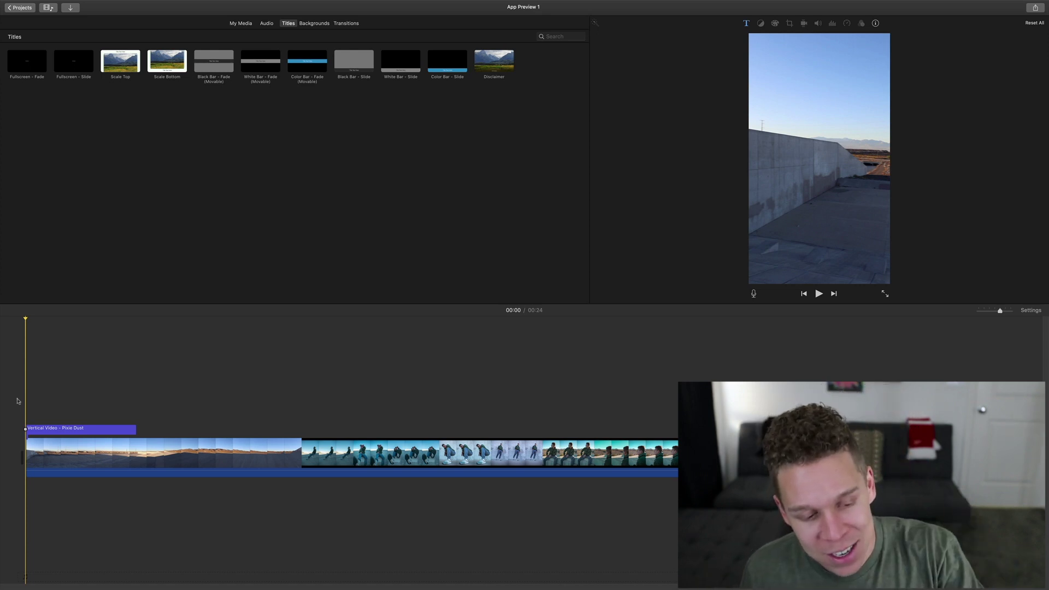
{"action": "key", "text": "space"}
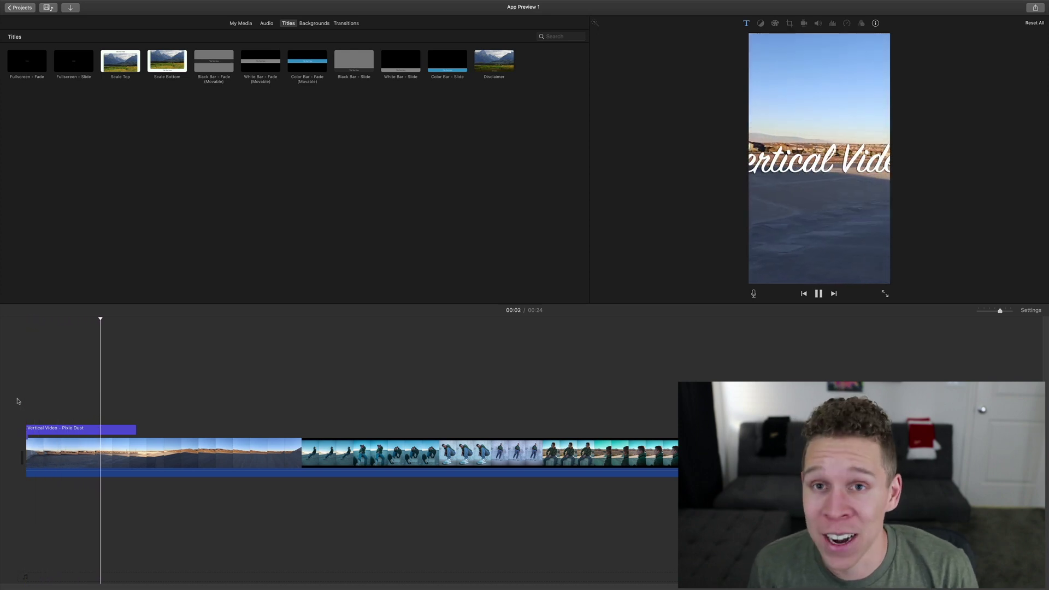
Step: Change the pasted title's font to American Typewriter Bold and play it back from the start
{"action": "left_click", "coordinate": [71, 429]}
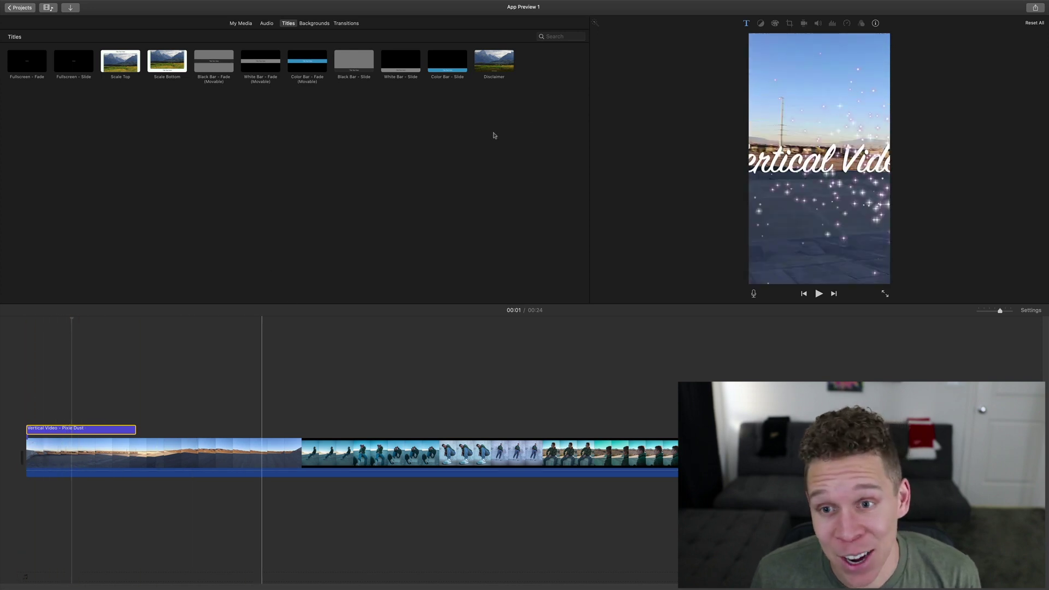
{"action": "left_click", "coordinate": [747, 24]}
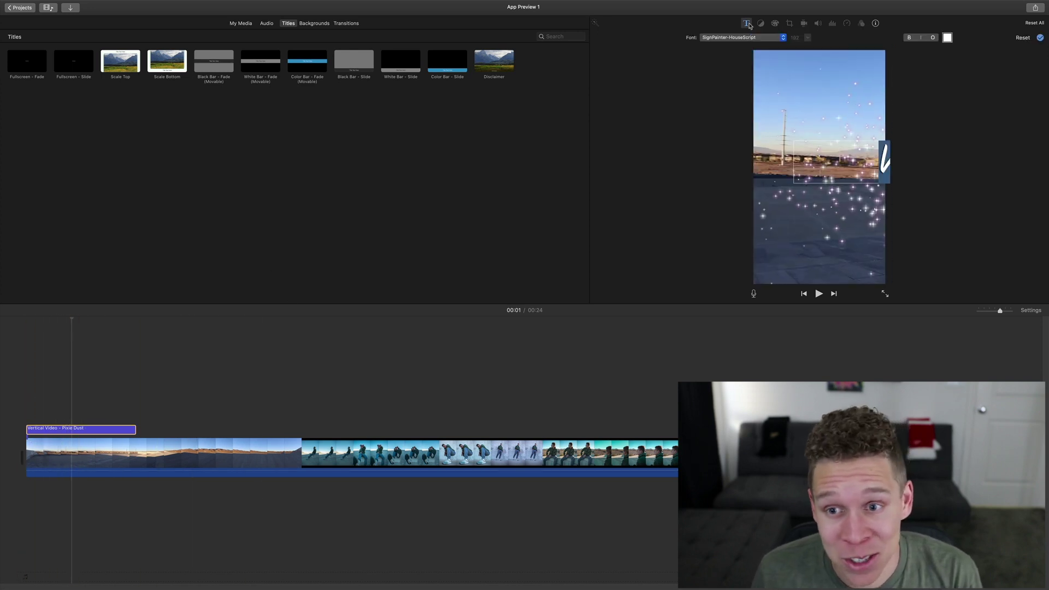
{"action": "left_click", "coordinate": [781, 38]}
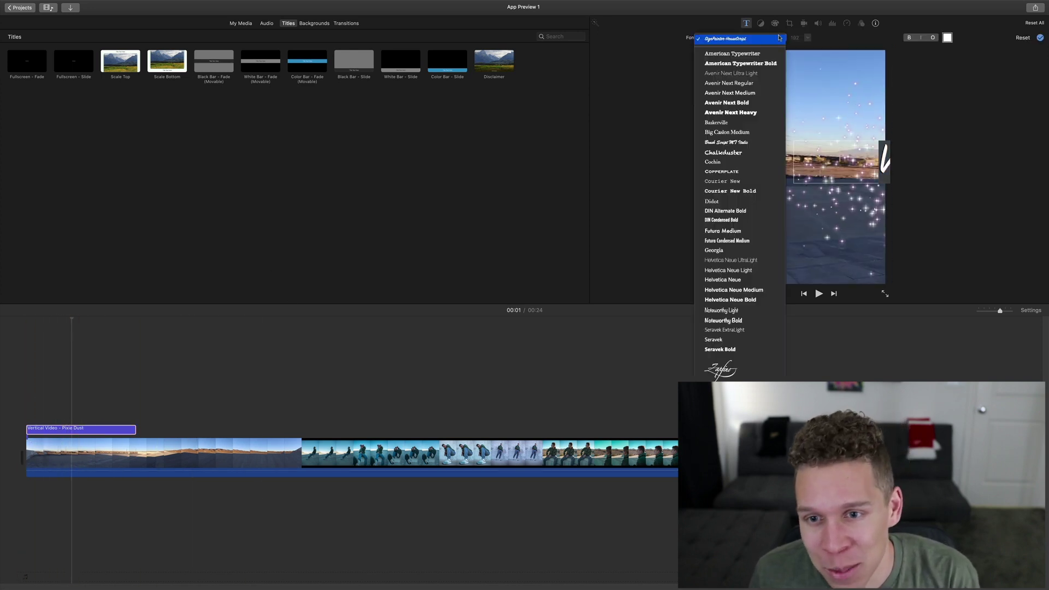
{"action": "left_click", "coordinate": [741, 63]}
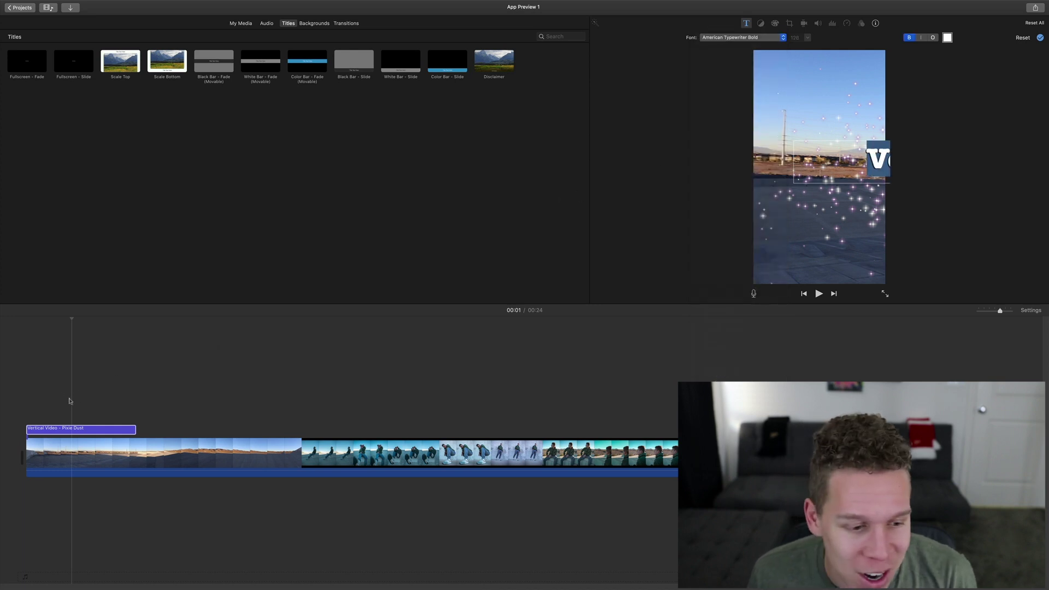
{"action": "left_click", "coordinate": [29, 398]}
{"action": "key", "text": "space"}
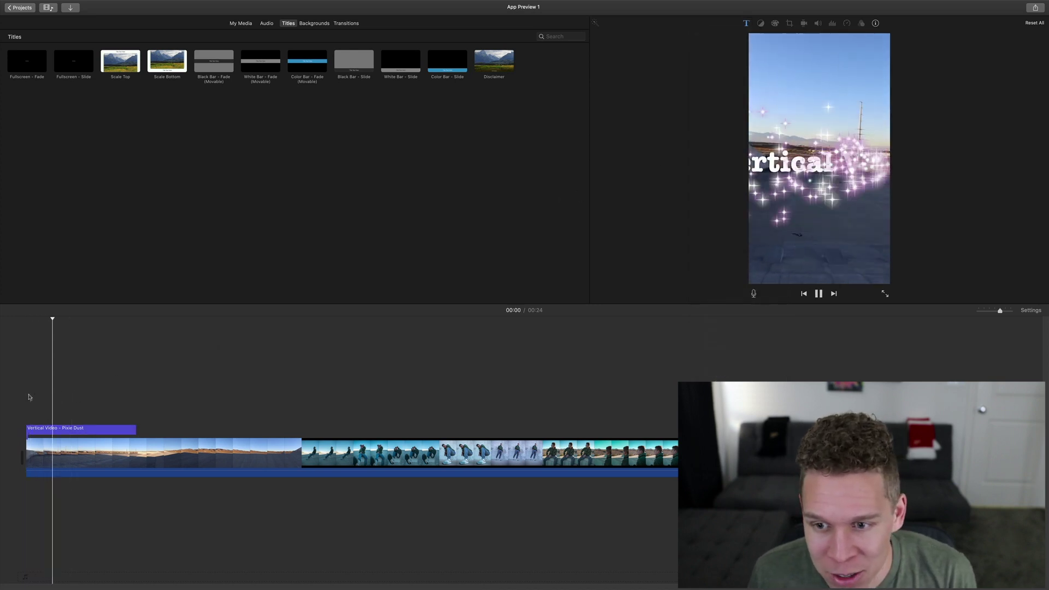
{"action": "key", "text": "space"}
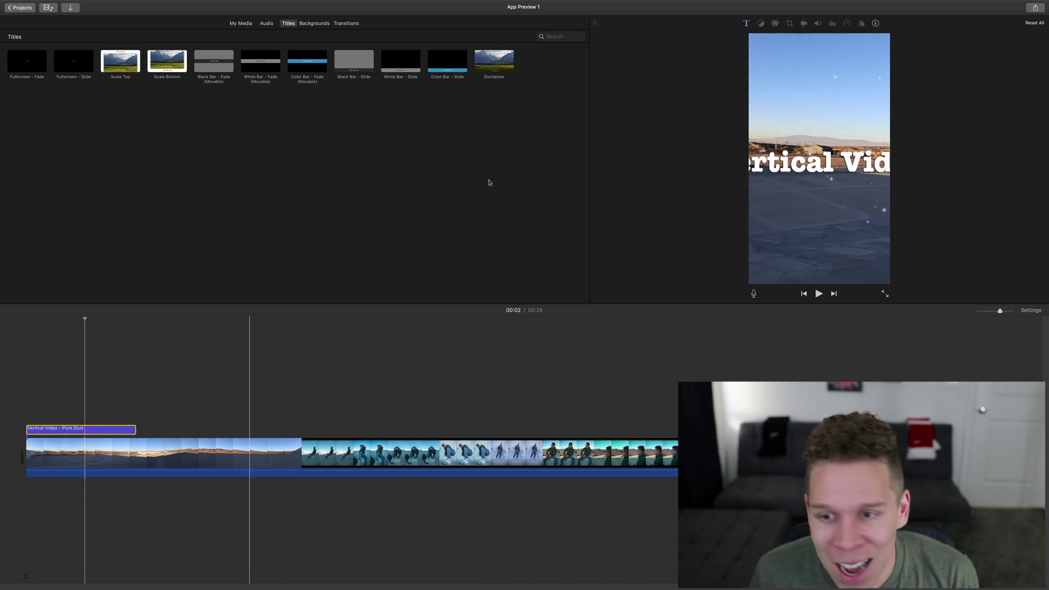
Step: Look over the title's text settings and the backgrounds and transitions available in the App Preview project
{"action": "left_click", "coordinate": [746, 23]}
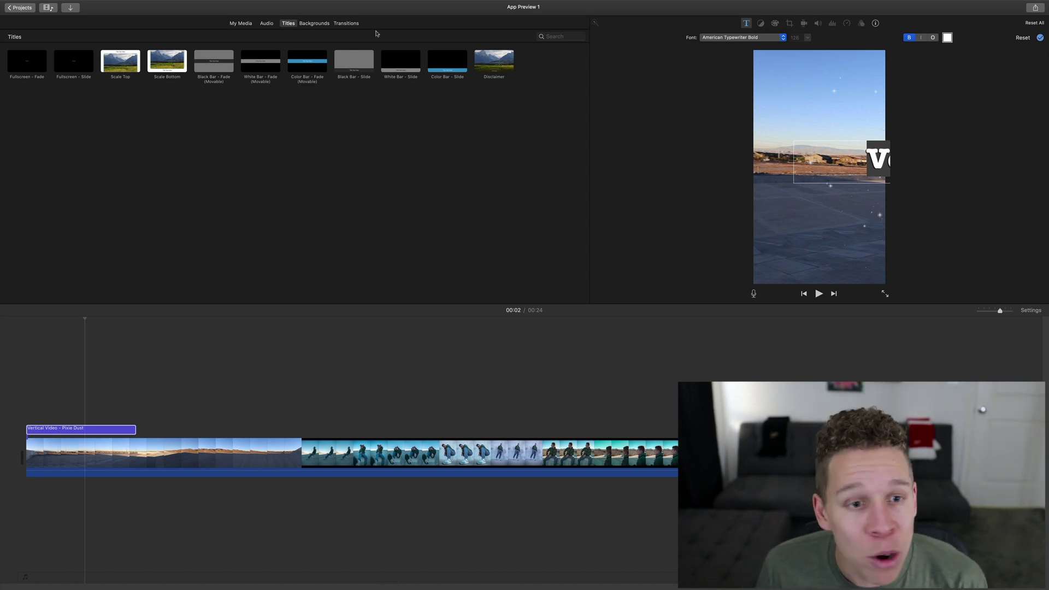
{"action": "left_click", "coordinate": [322, 25]}
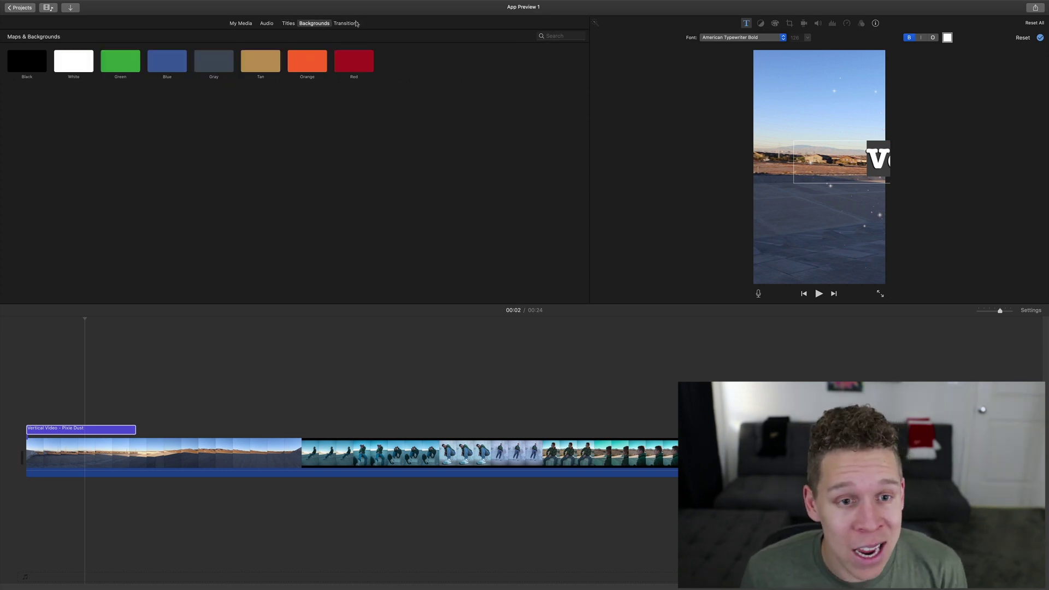
{"action": "left_click", "coordinate": [341, 25]}
{"action": "left_click", "coordinate": [320, 25]}
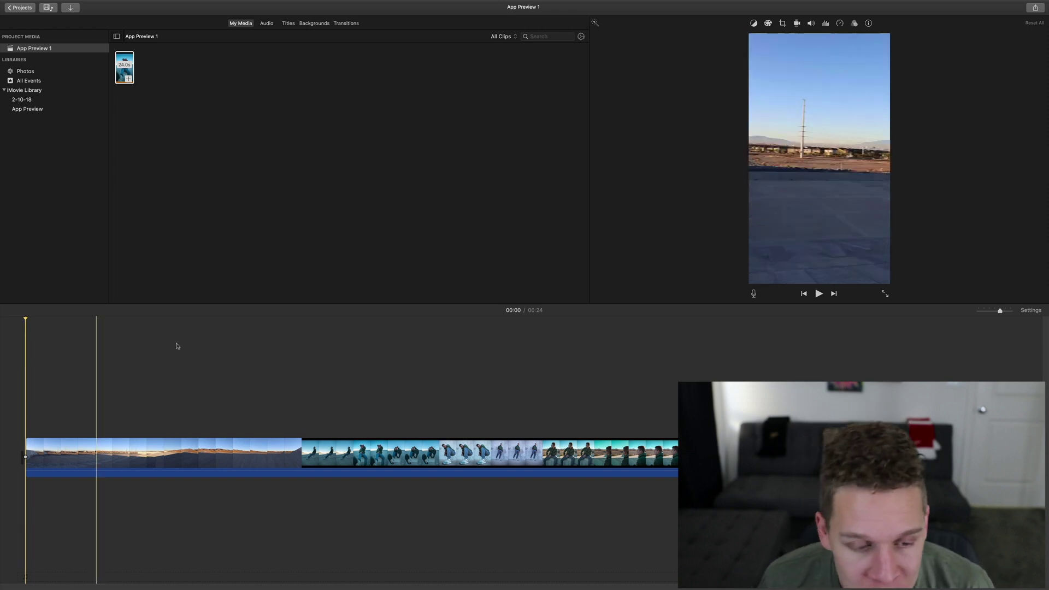
Step: Export the project as a 1080p video file named "App Preview 1" to the Desktop
{"action": "left_click", "coordinate": [1036, 8]}
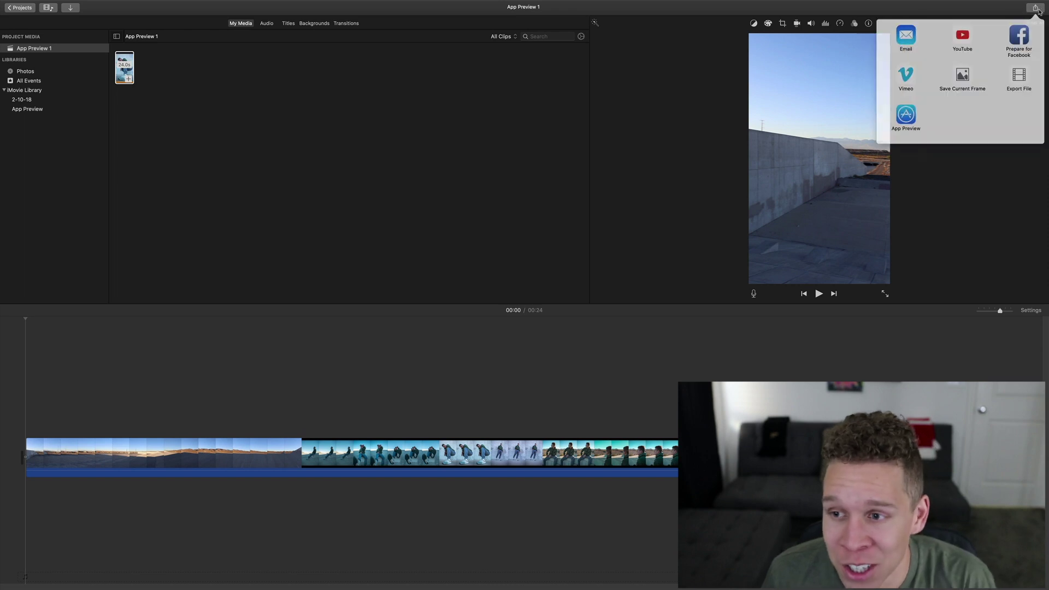
{"action": "left_click", "coordinate": [1021, 72]}
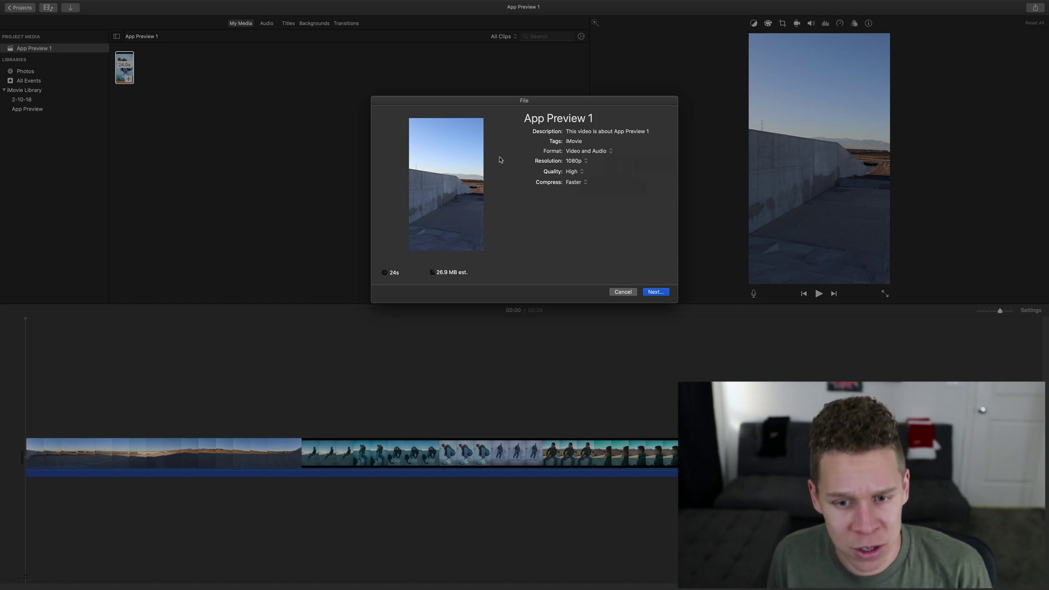
{"action": "left_click", "coordinate": [586, 162]}
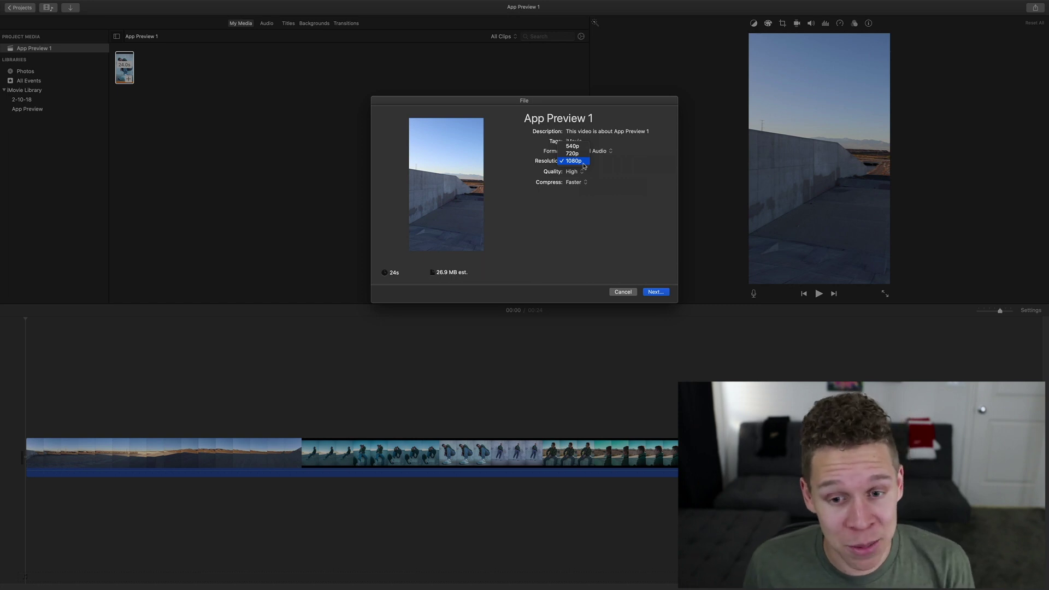
{"action": "left_click", "coordinate": [583, 162]}
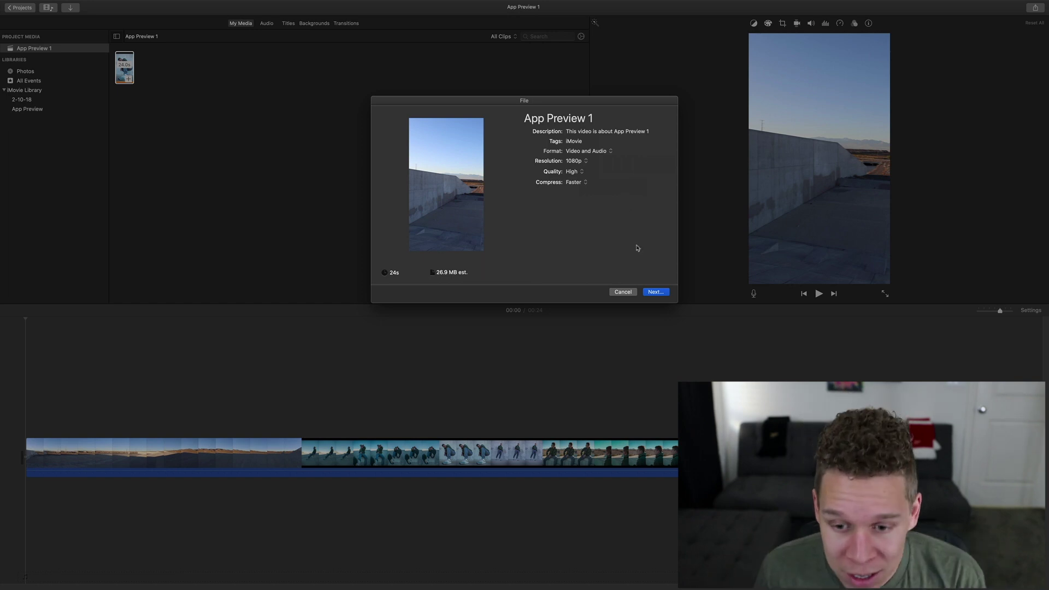
{"action": "left_click", "coordinate": [654, 293]}
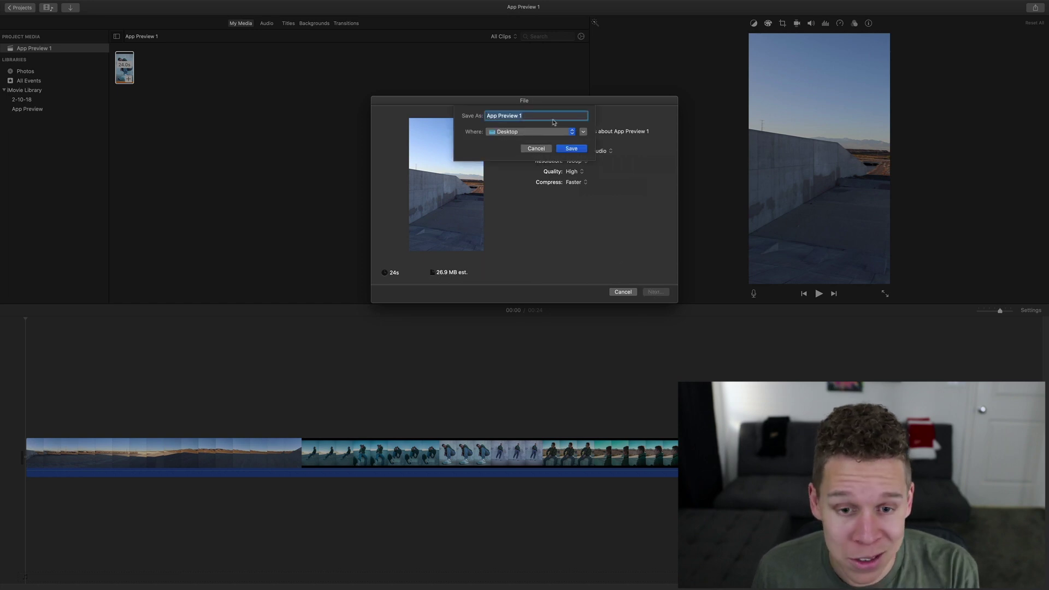
{"action": "left_click", "coordinate": [571, 149]}
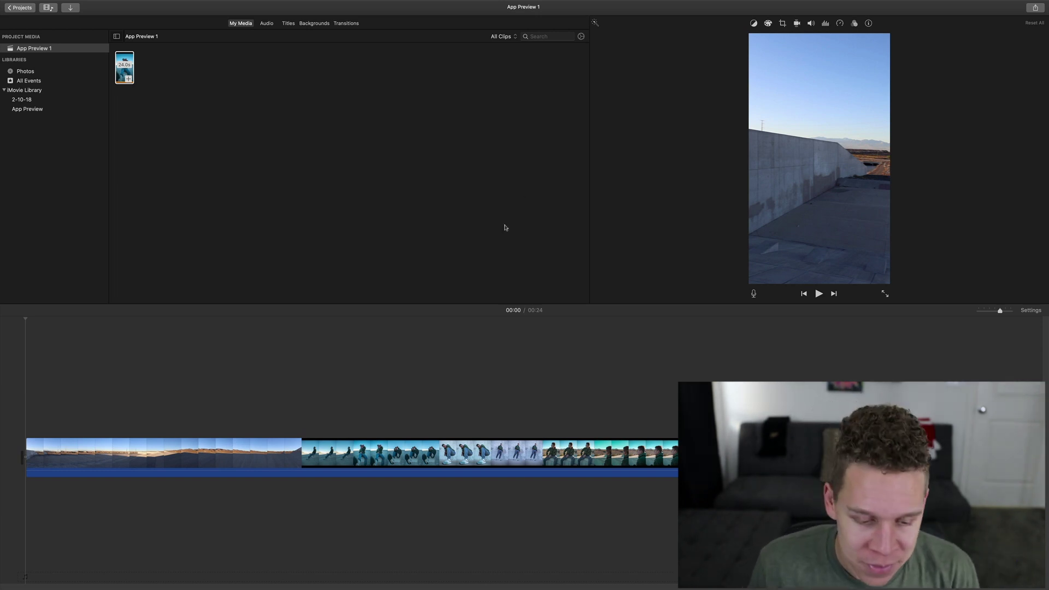
Step: Switch to Finder, open "App Preview 1.mp4" from the Desktop folder and play it in QuickTime Player
{"action": "left_click", "coordinate": [293, 581]}
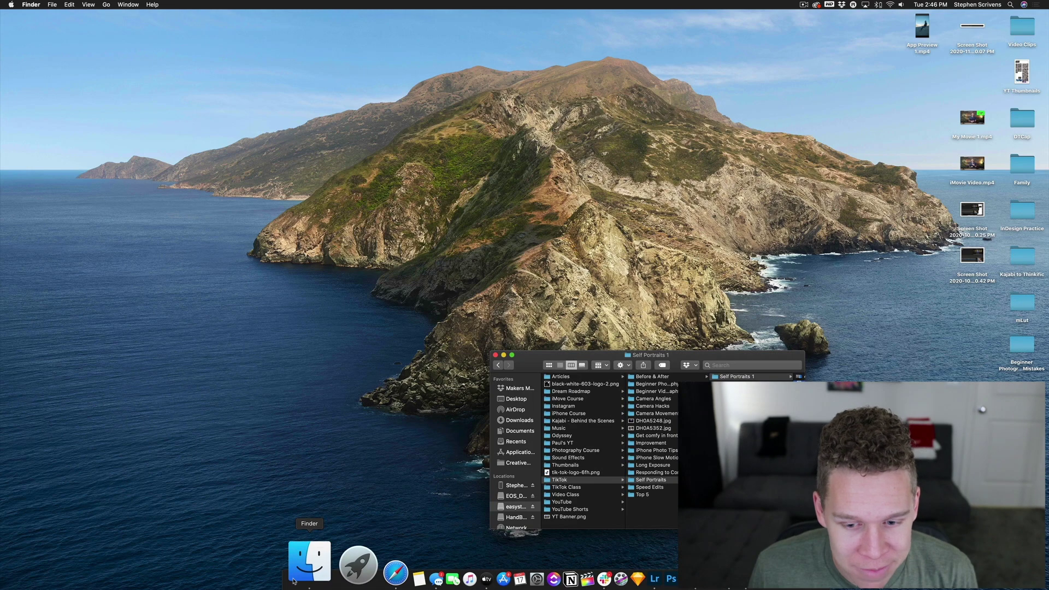
{"action": "left_click", "coordinate": [516, 400]}
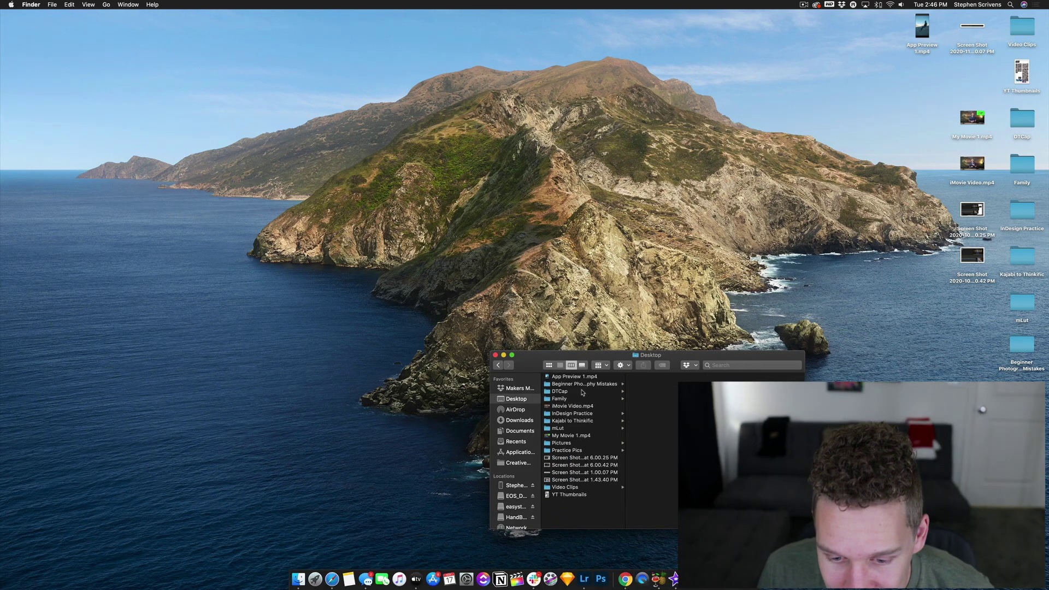
{"action": "left_click", "coordinate": [592, 378]}
{"action": "double_click", "coordinate": [592, 378]}
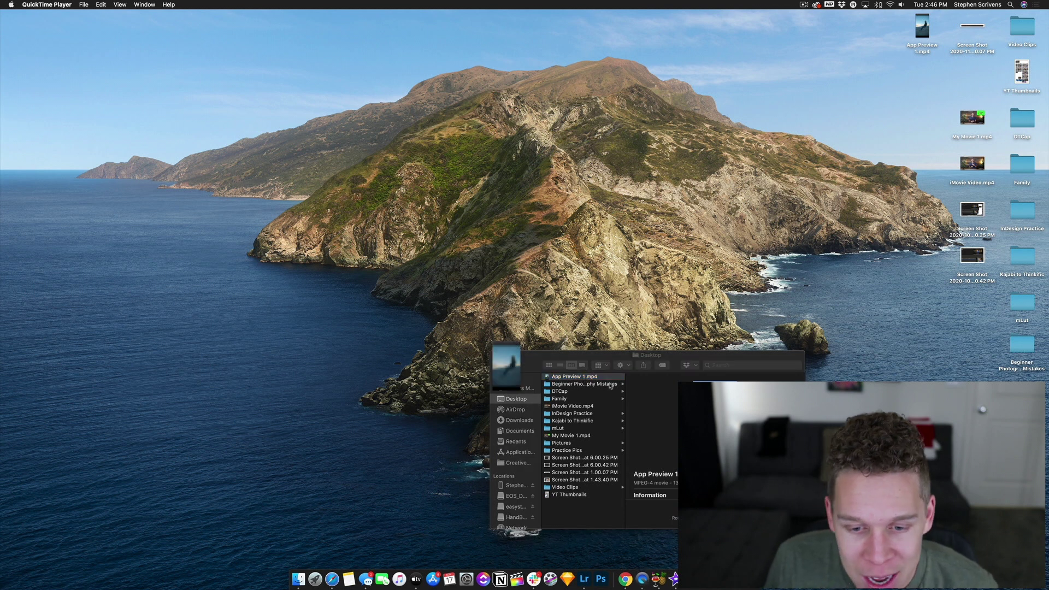
{"action": "left_click_drag", "start_coordinate": [210, 56], "coordinate": [565, 45]}
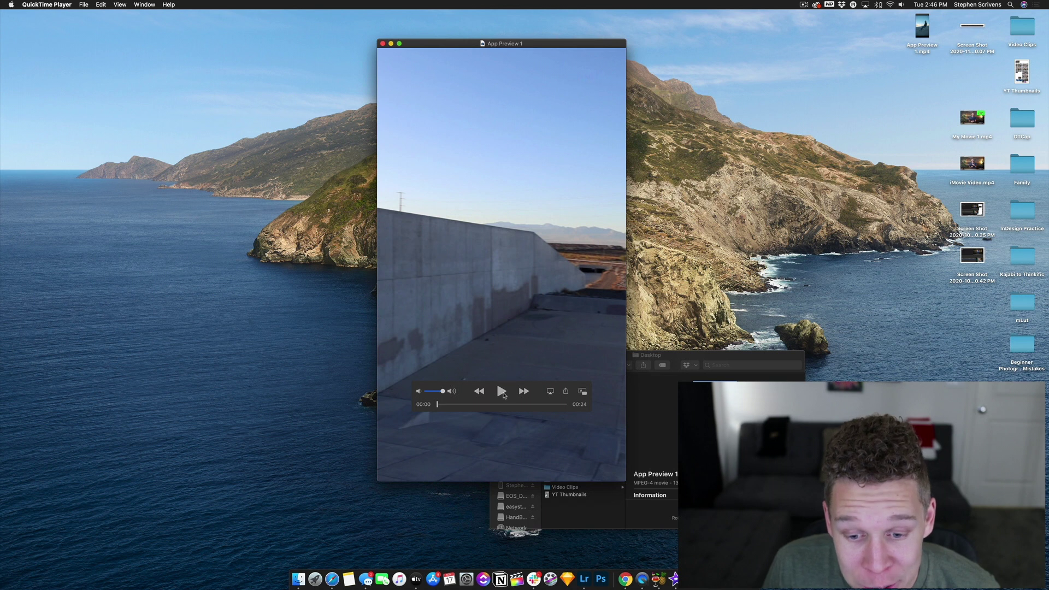
{"action": "left_click", "coordinate": [502, 393]}
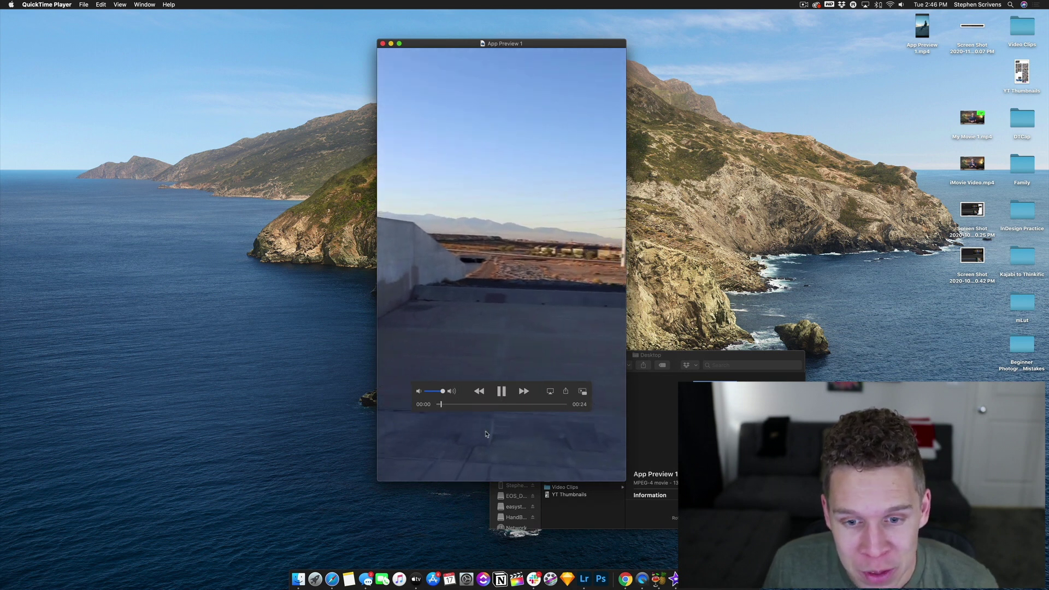